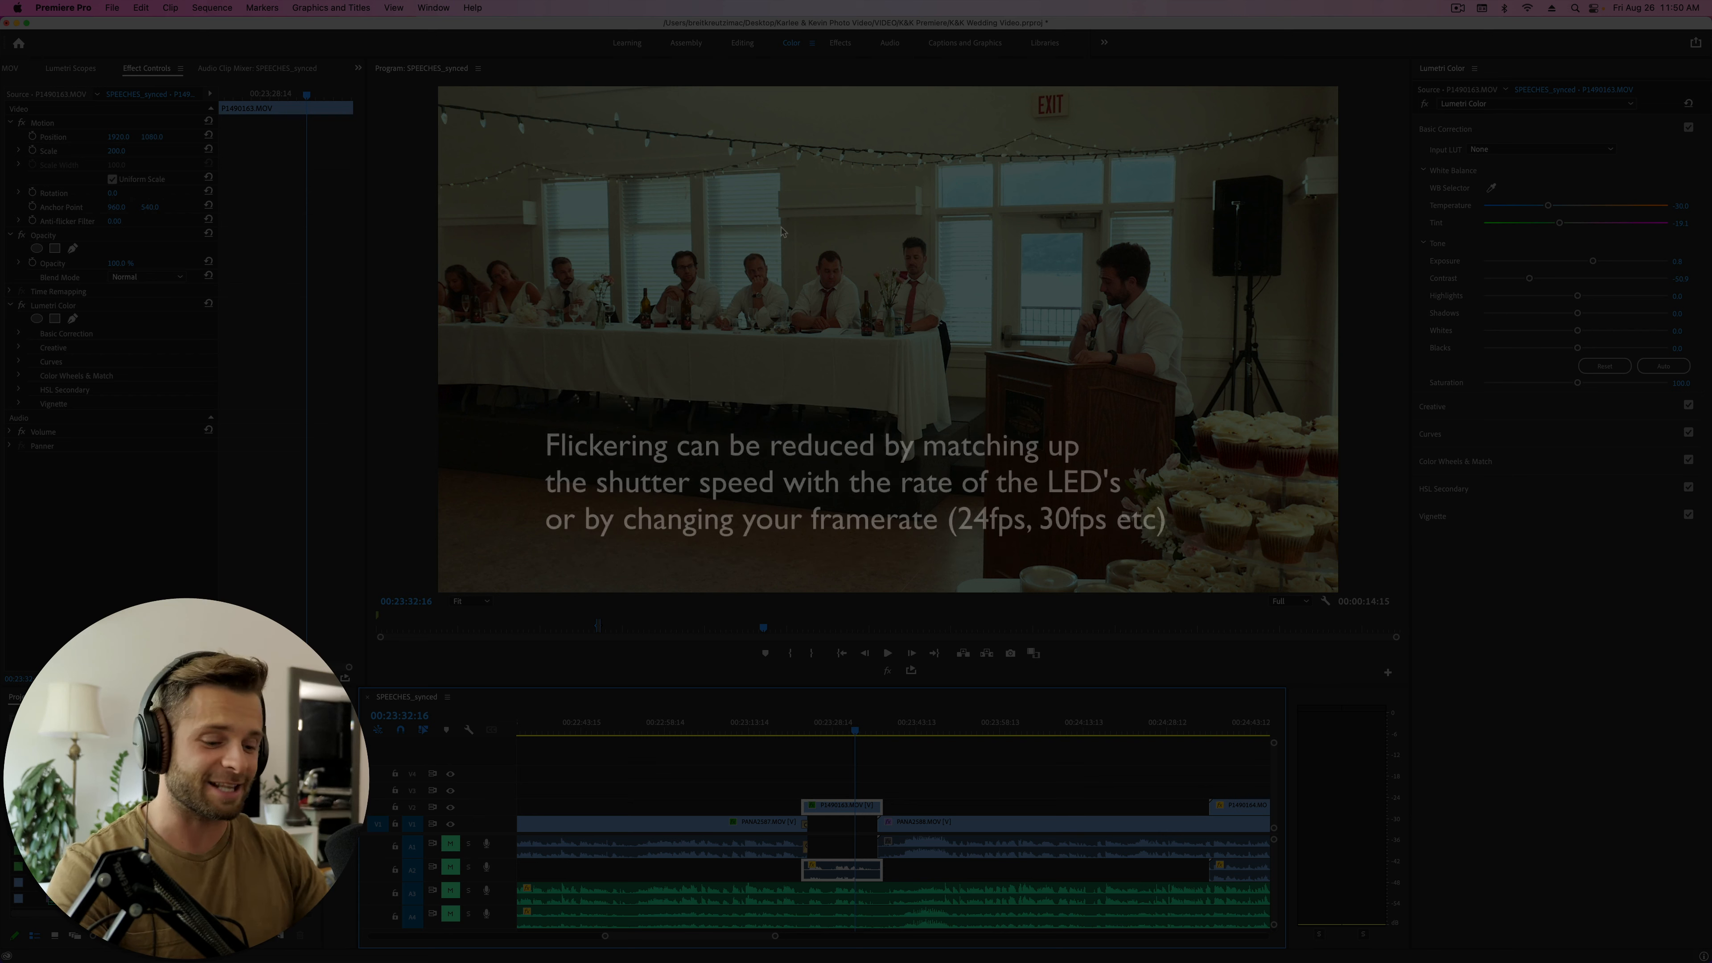
- Capture a screenshot of the upper part of the frame, including the string lights, with the Program monitor maximized
key("space")
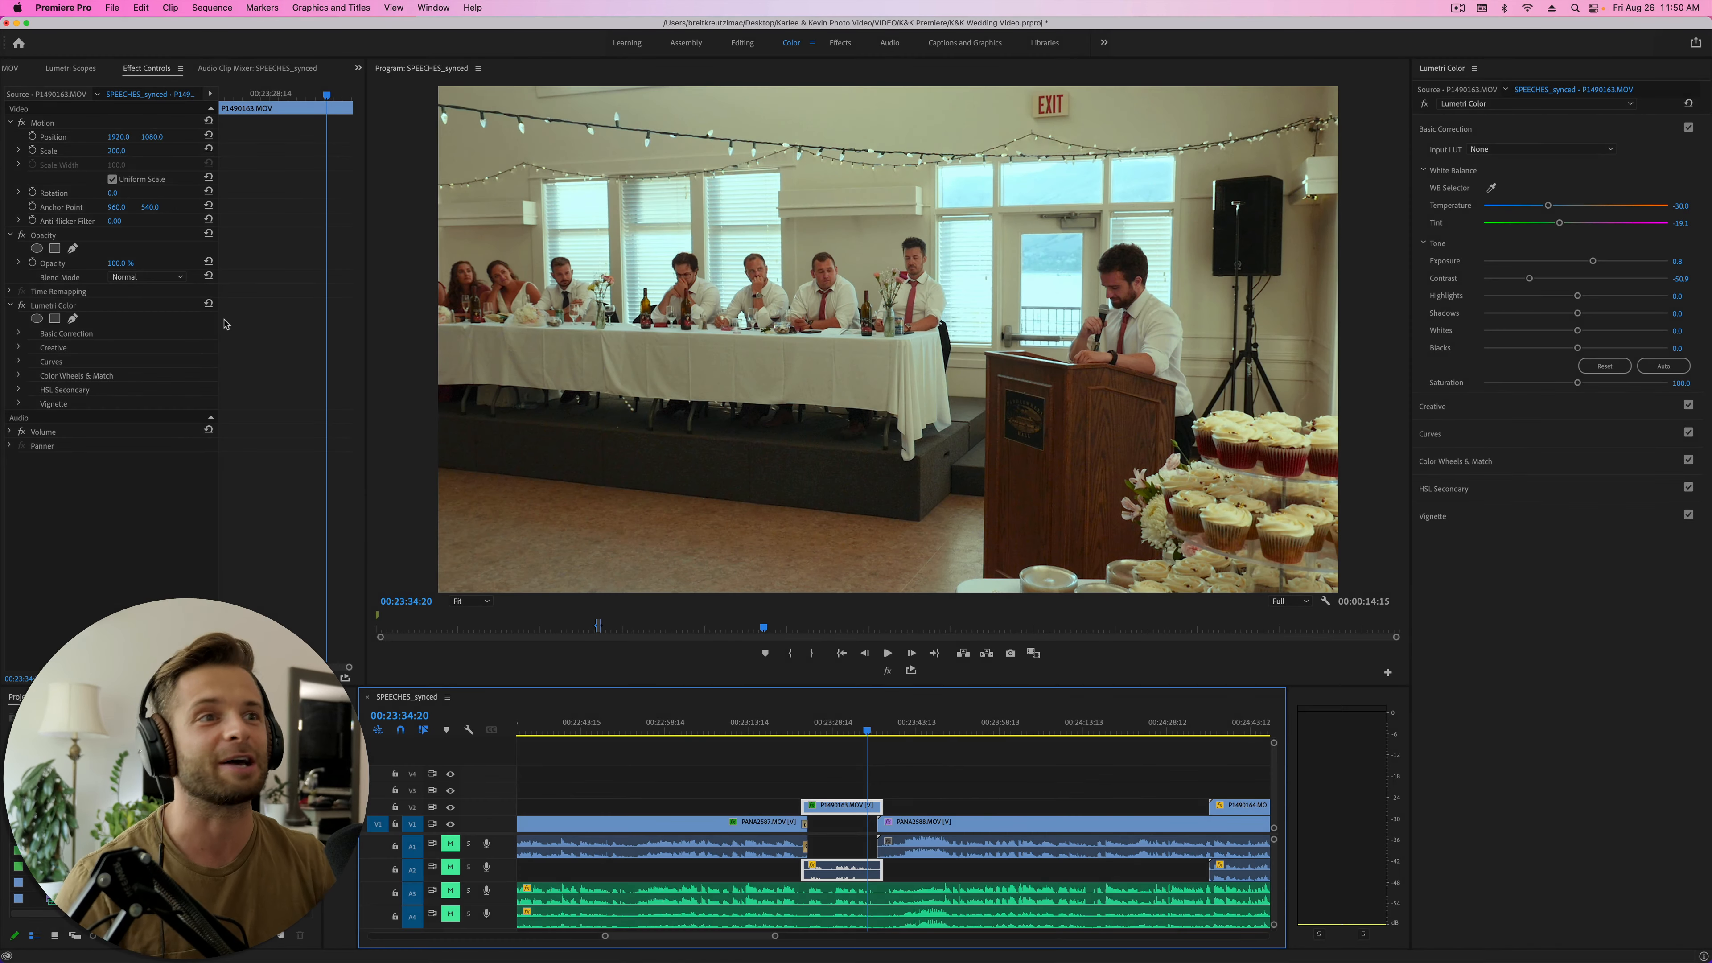
key("grave")
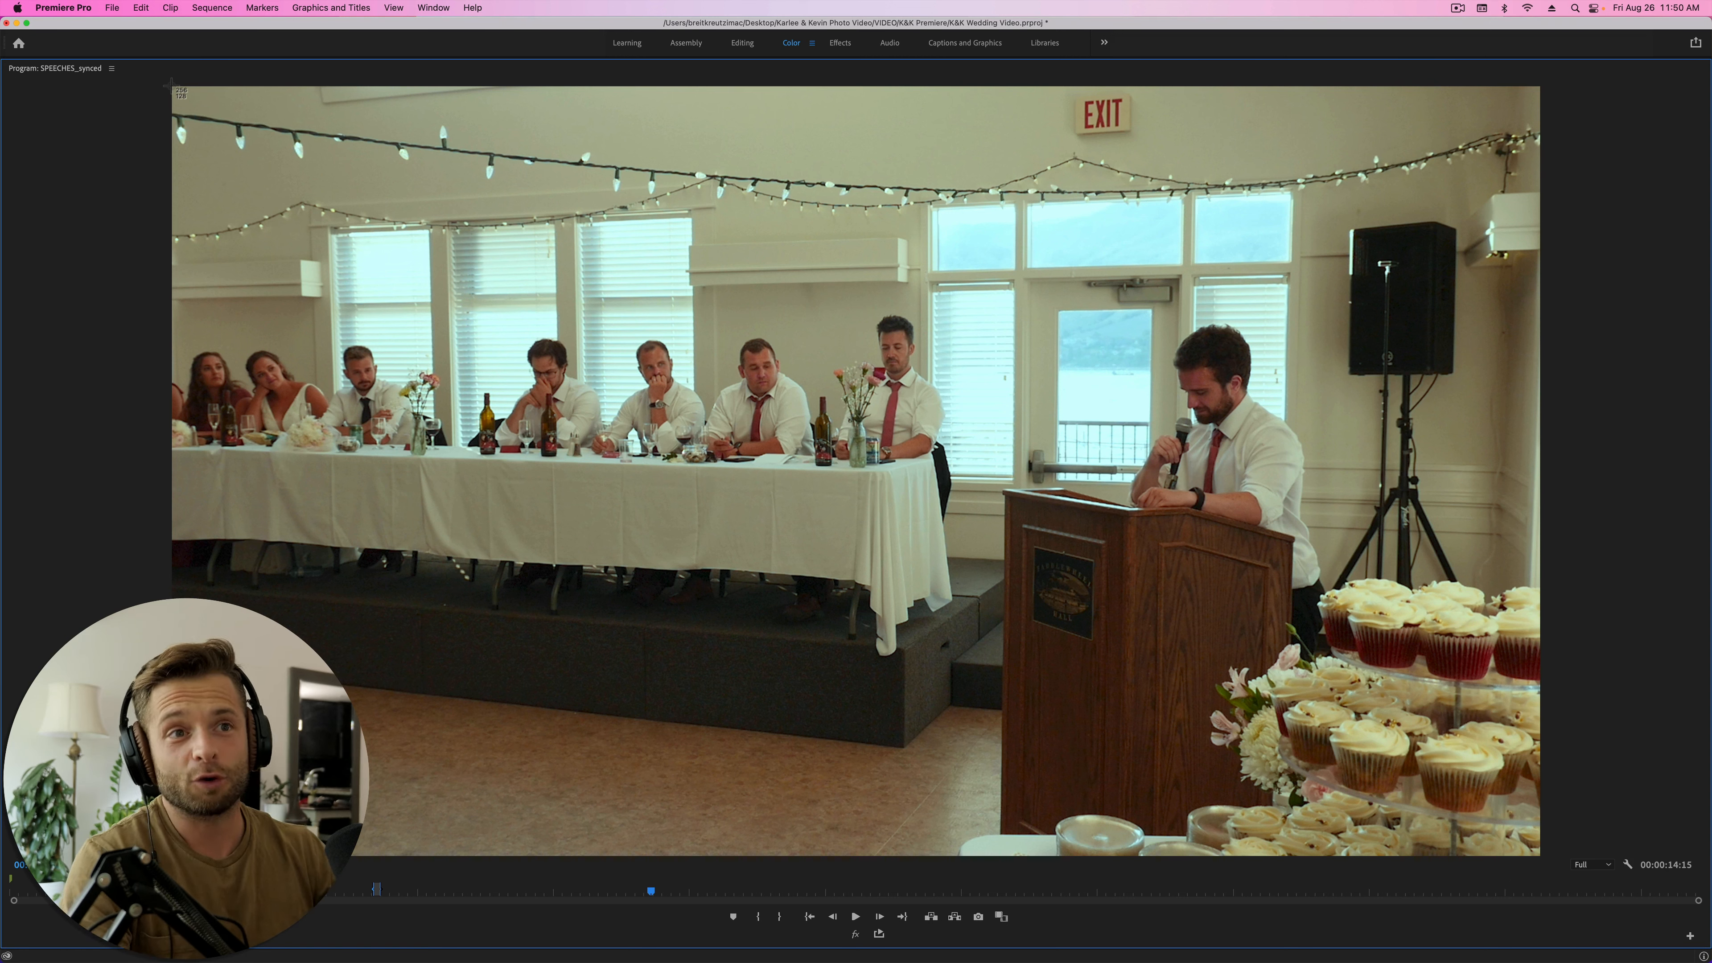
left_click_drag(171, 86, 1540, 318)
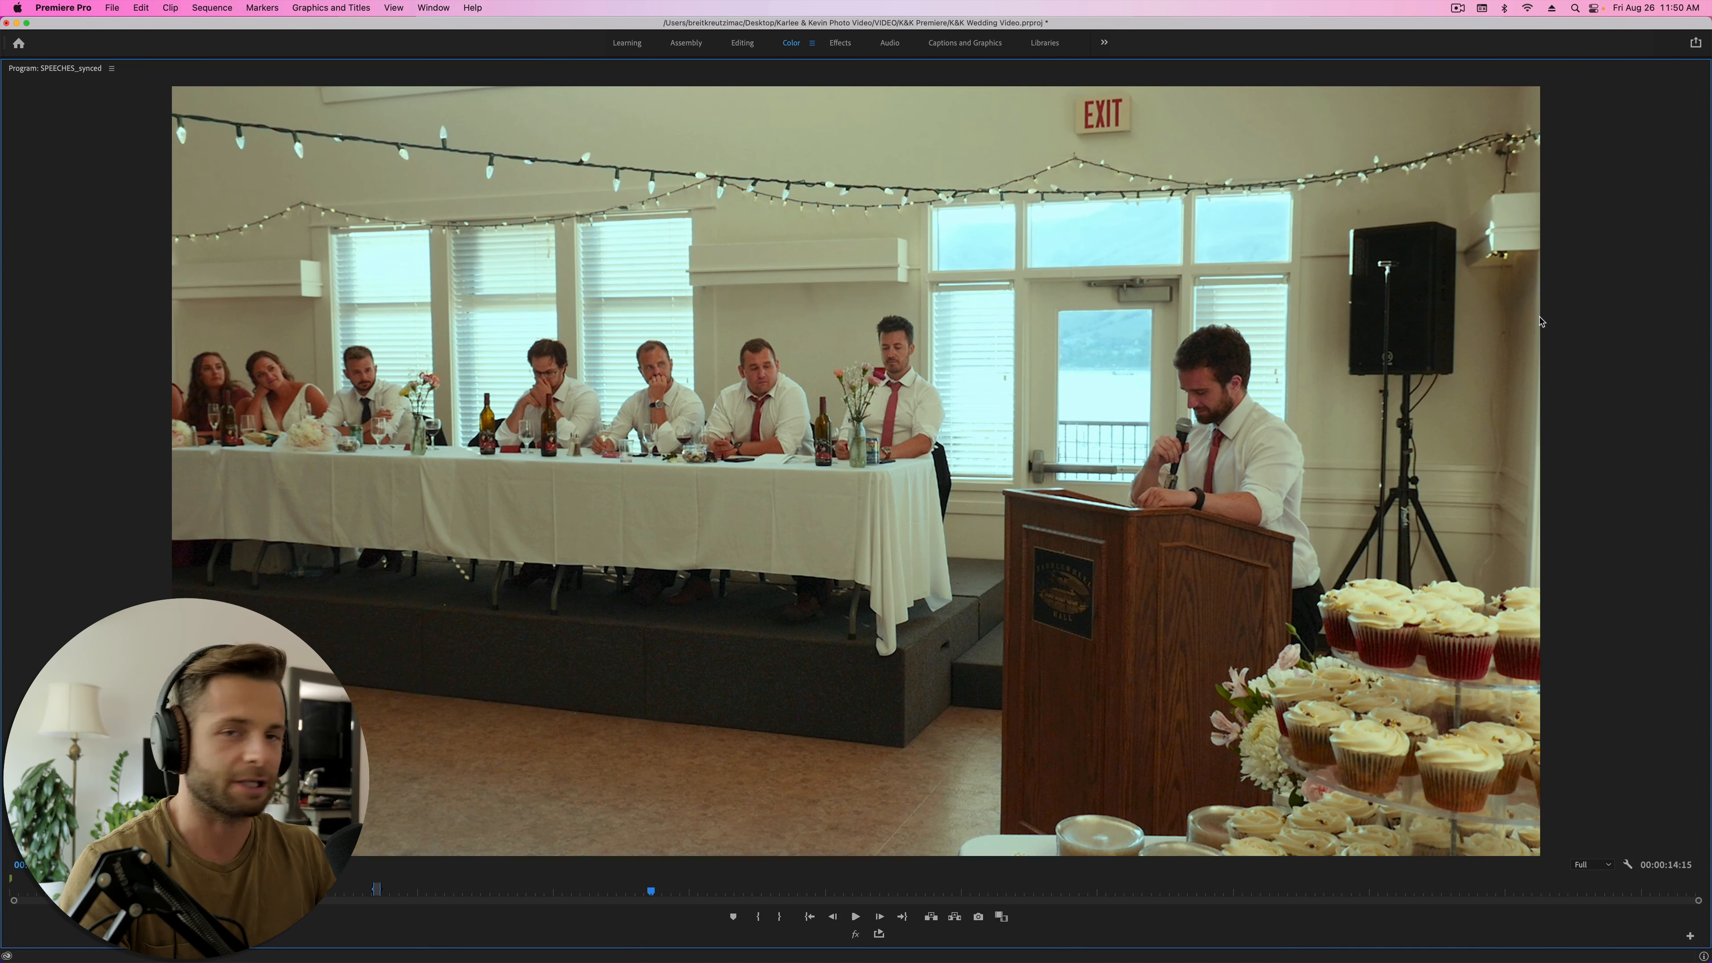
key("grave")
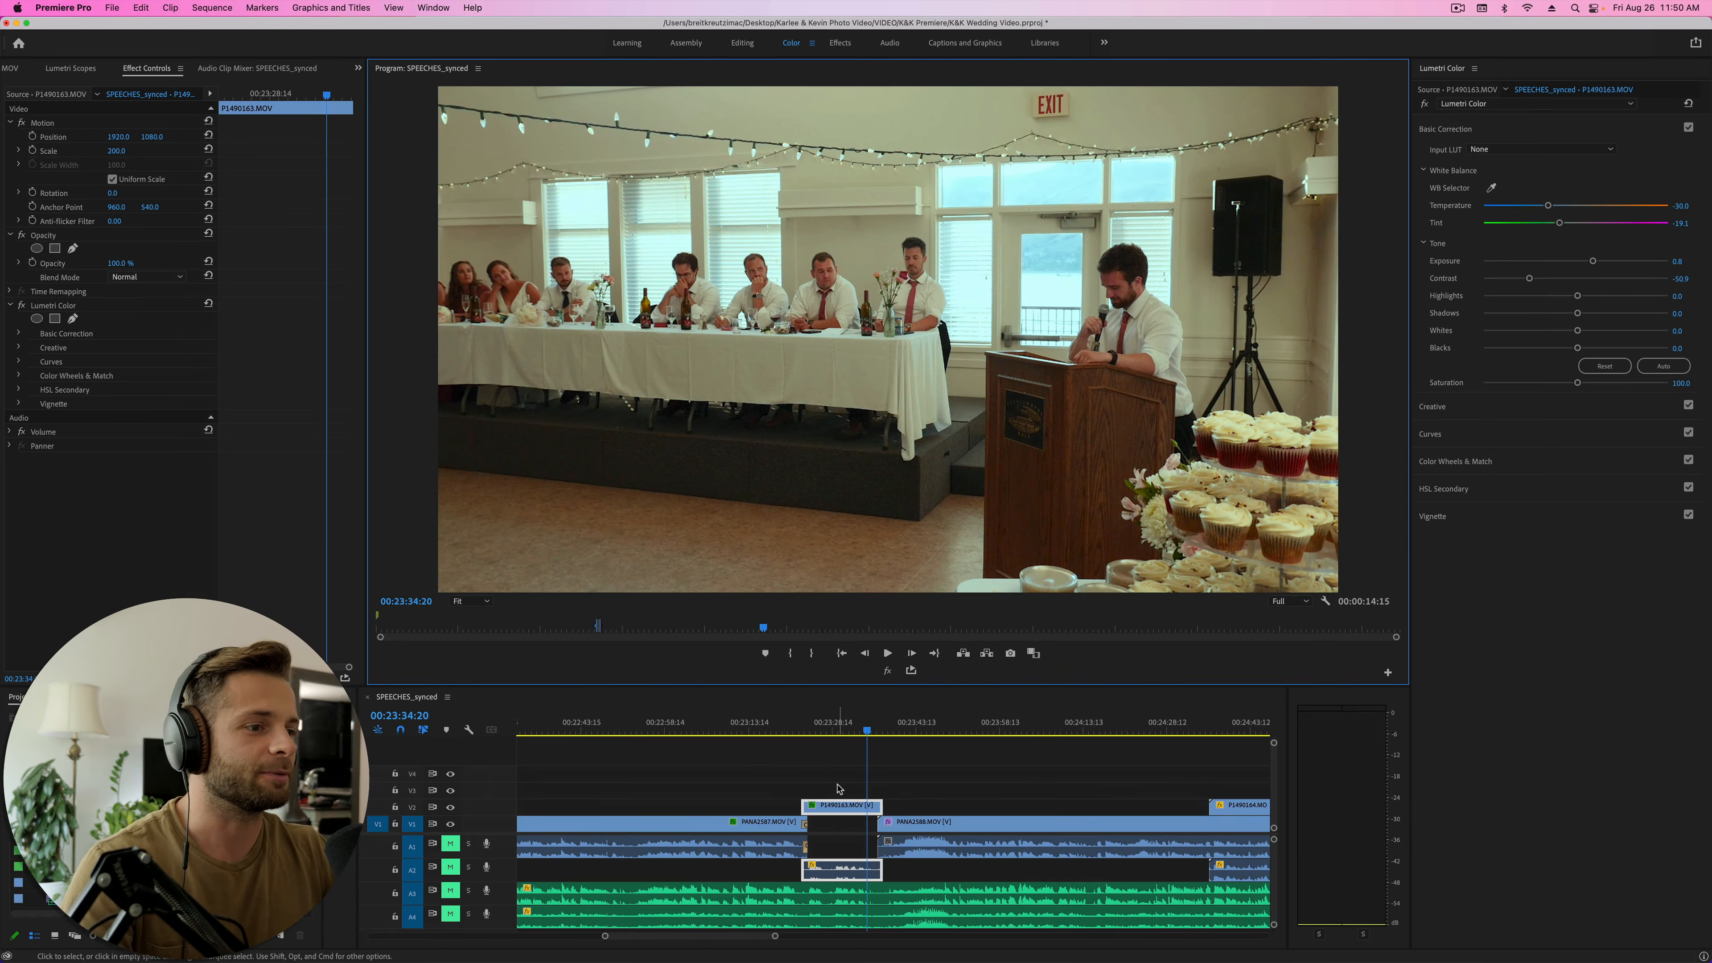
- Place the desktop file Screen Shot 2022-08-26 at 11.50.46 AM on track V3 above P1490163.MOV, spanning that clip's length
left_click(834, 746)
left_click(20, 325)
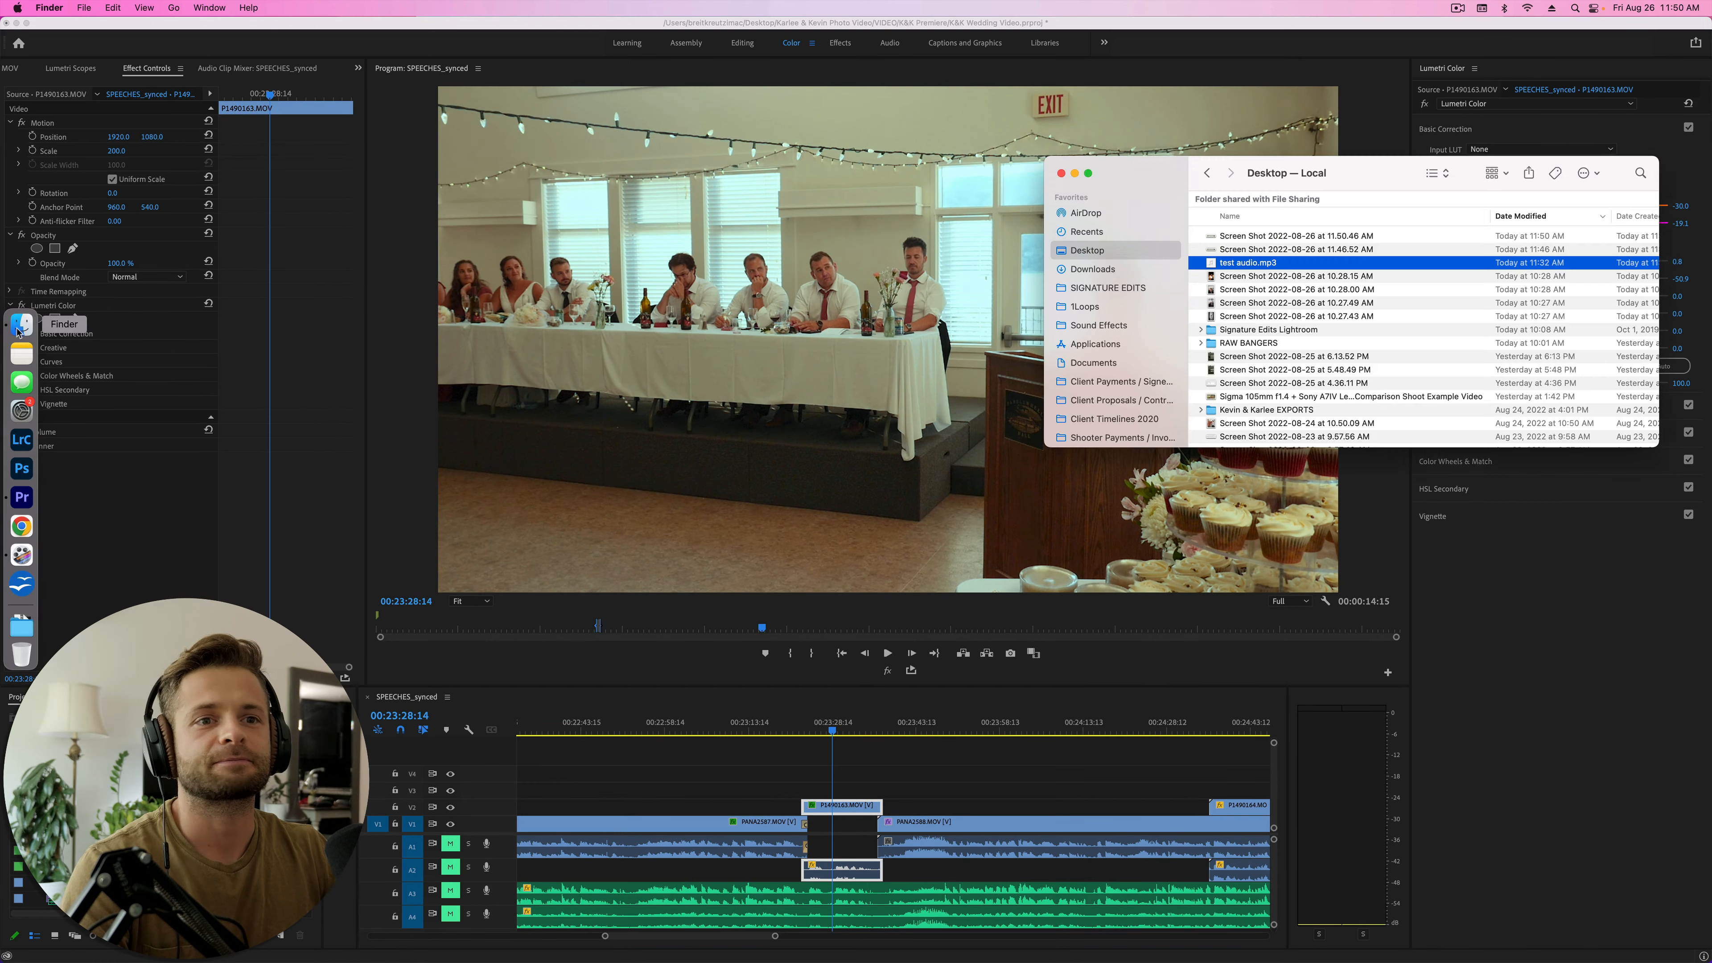
left_click_drag(1284, 237, 990, 789)
left_click(870, 771)
key("equal")
key("equal")
key("equal")
key("minus")
key("minus")
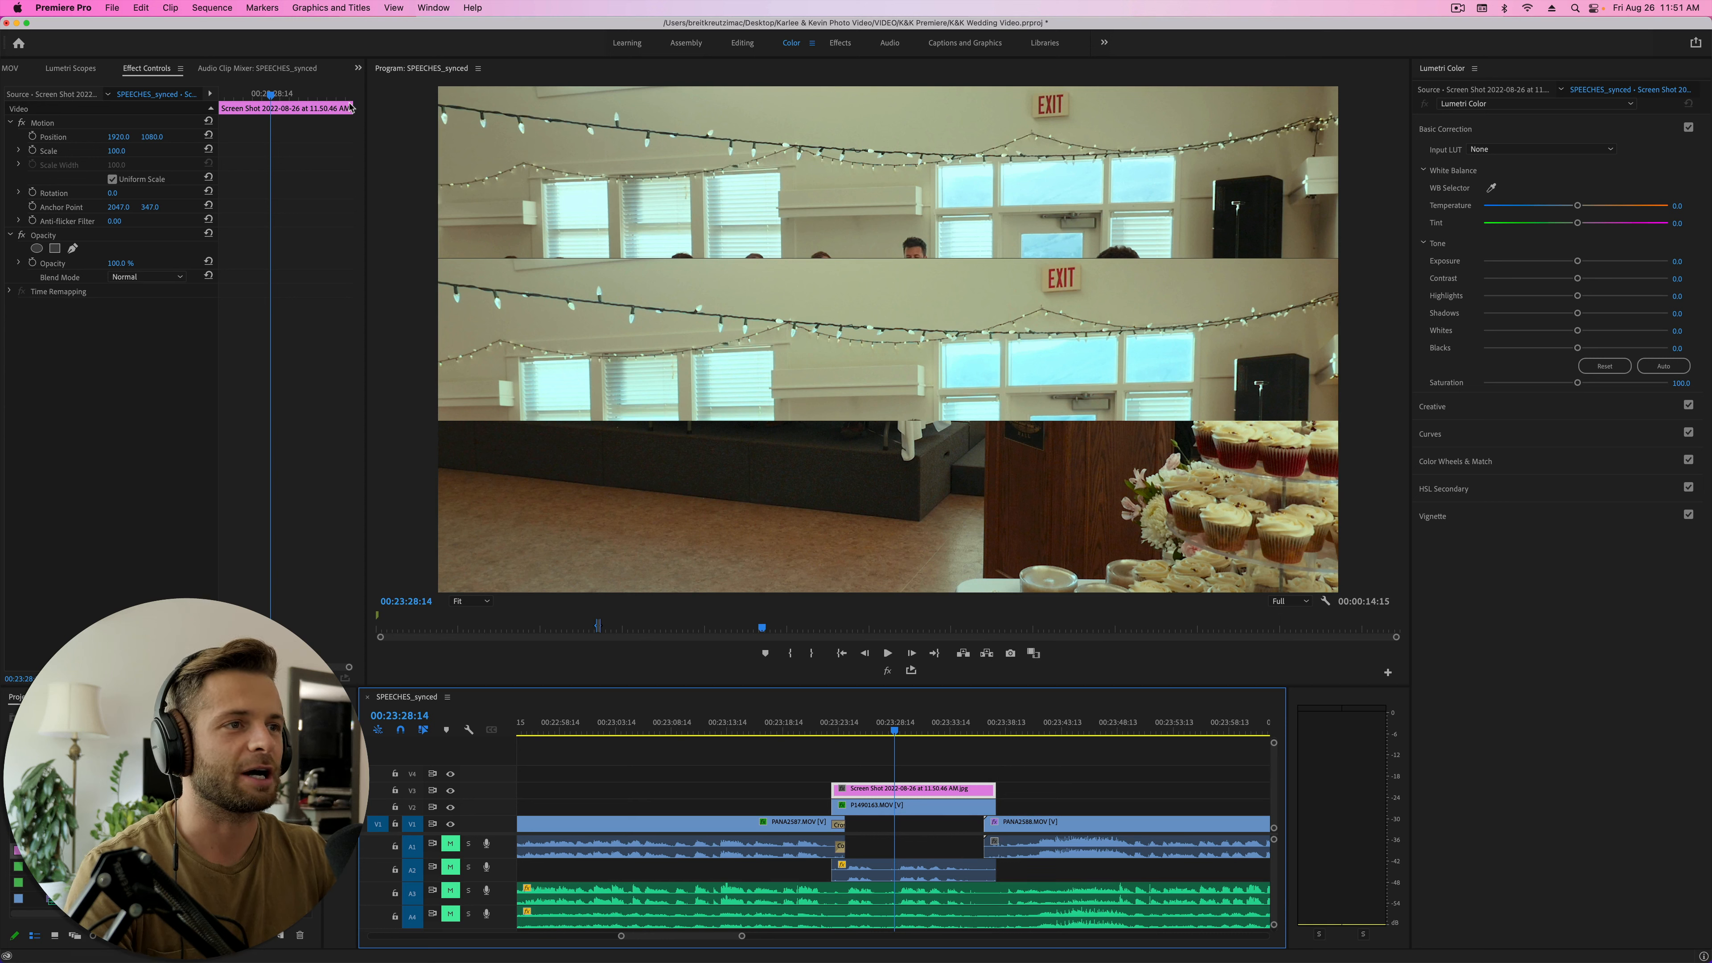
- Align the screenshot with the footage underneath by setting its scale to 94 and its position to 1920, 312
mouse_move(119, 137)
left_mouse_down()
mouse_move(150, 137)
mouse_move(54, 137)
mouse_move(110, 150)
left_mouse_up()
key("super+z")
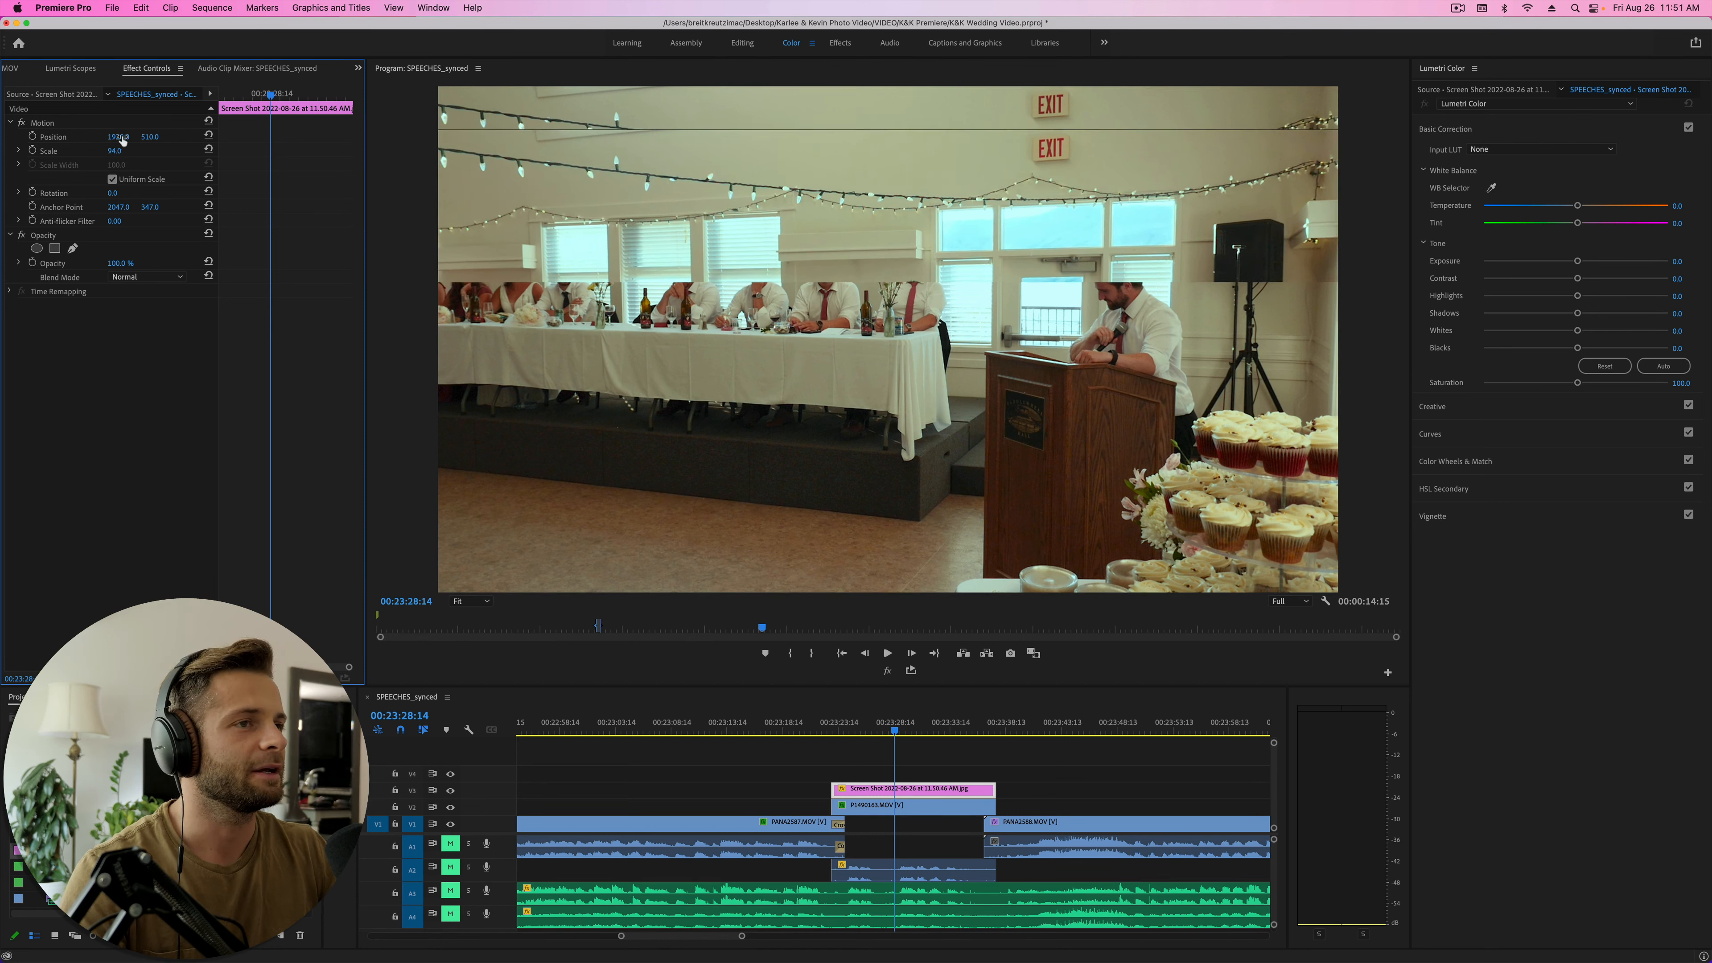
left_click_drag(149, 140, 129, 139)
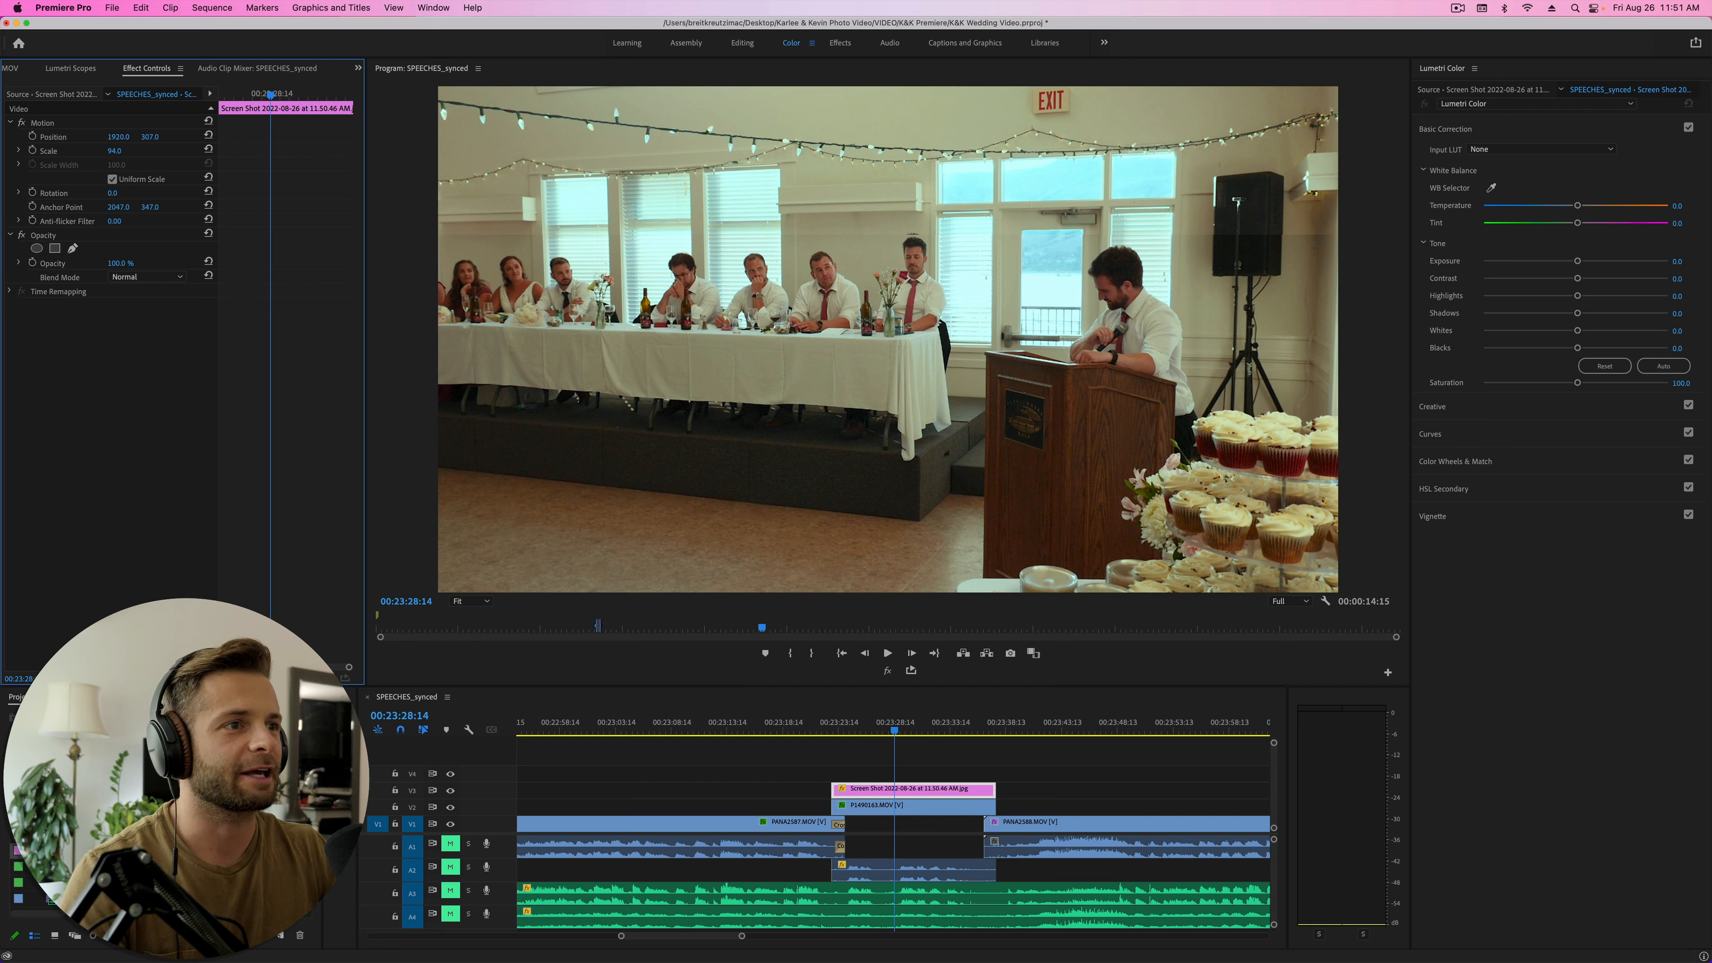
left_click_drag(124, 151, 119, 151)
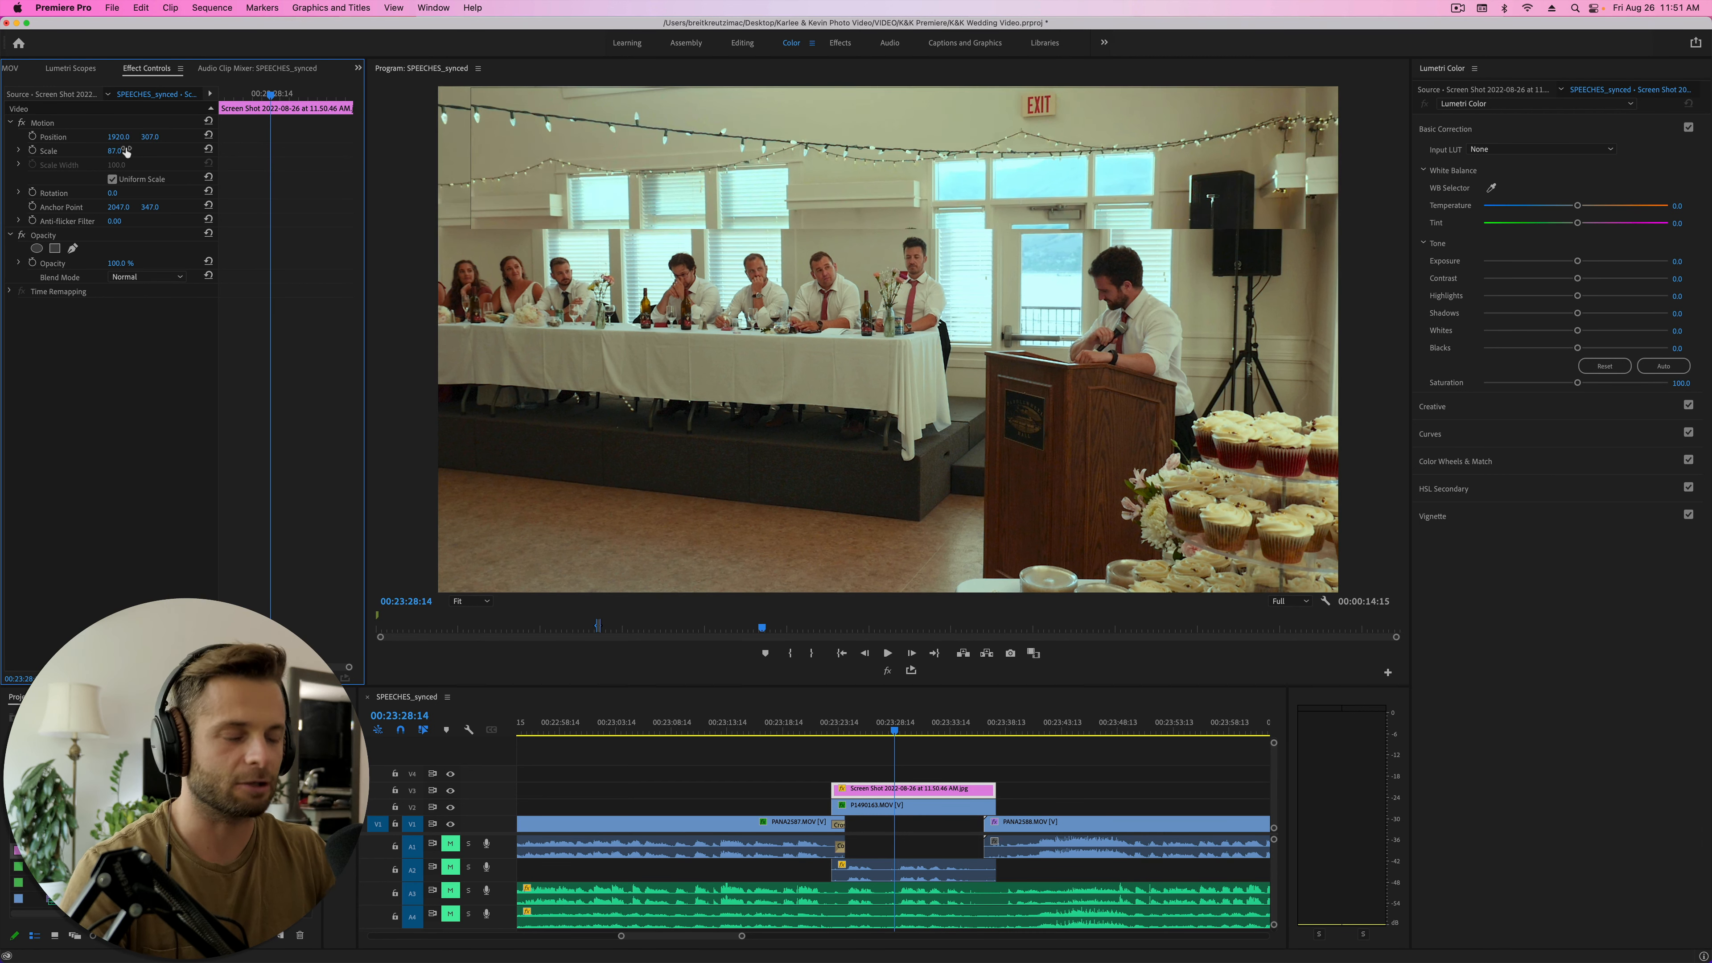
key("super+z")
left_click_drag(150, 136, 152, 136)
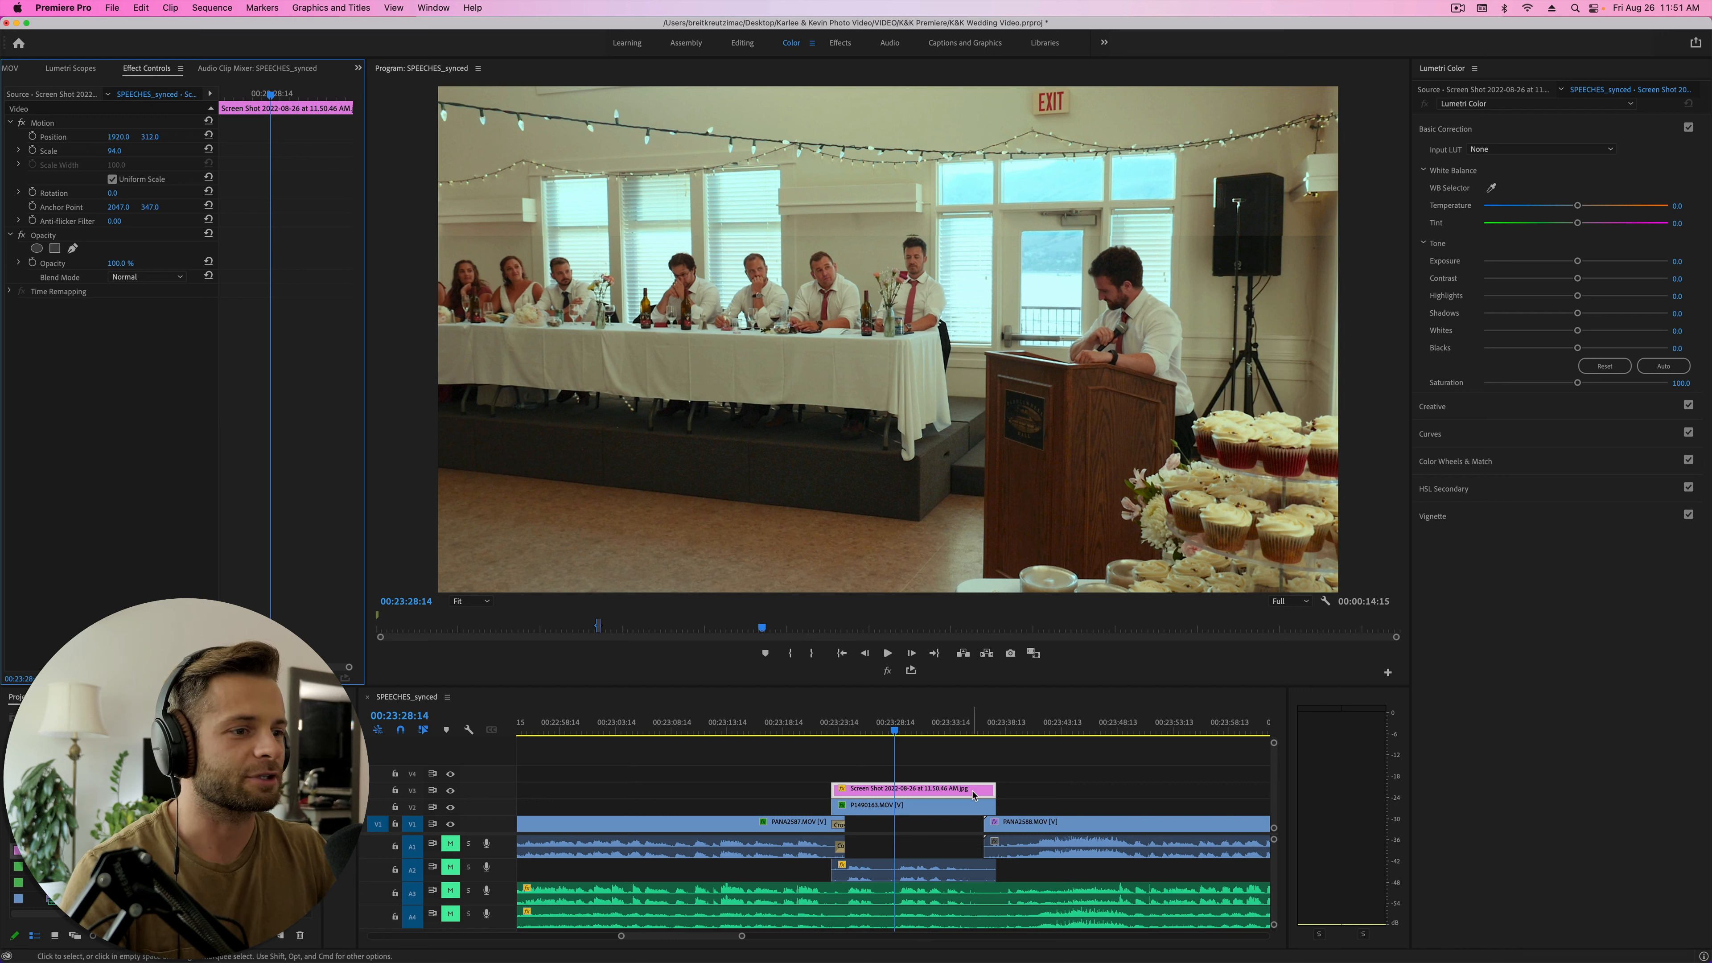
- Add a rectangular opacity mask to the screenshot clip and stretch it beyond both sides of the frame
left_click(916, 814)
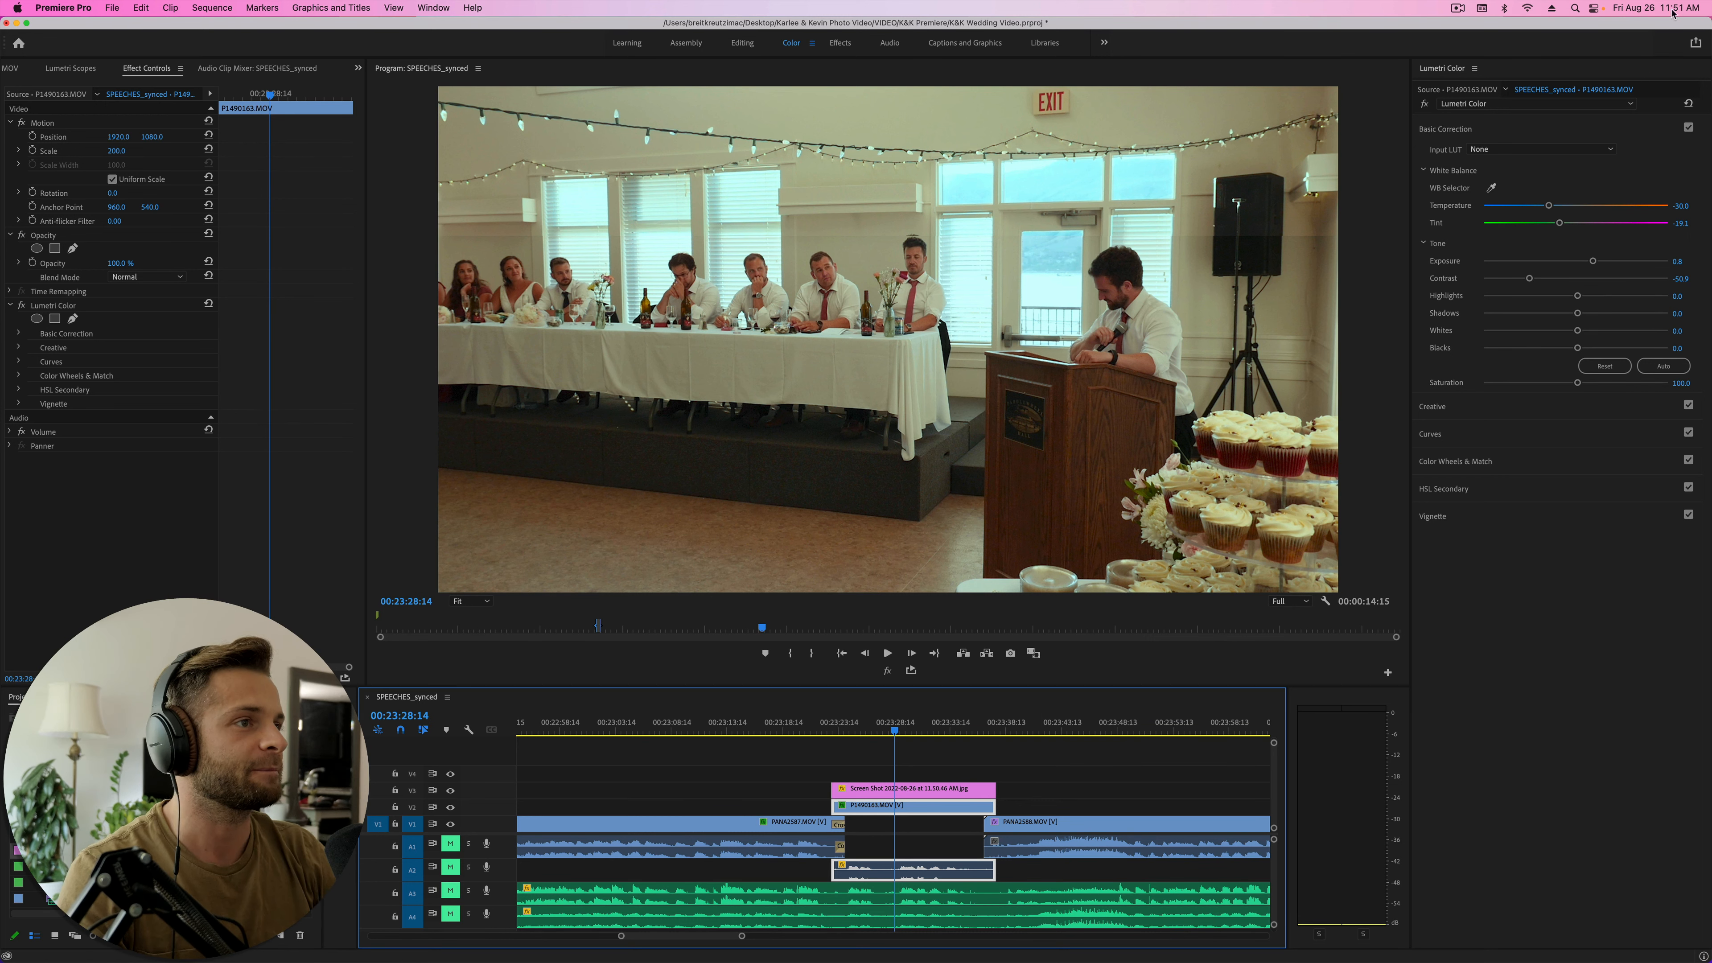
left_click(937, 792)
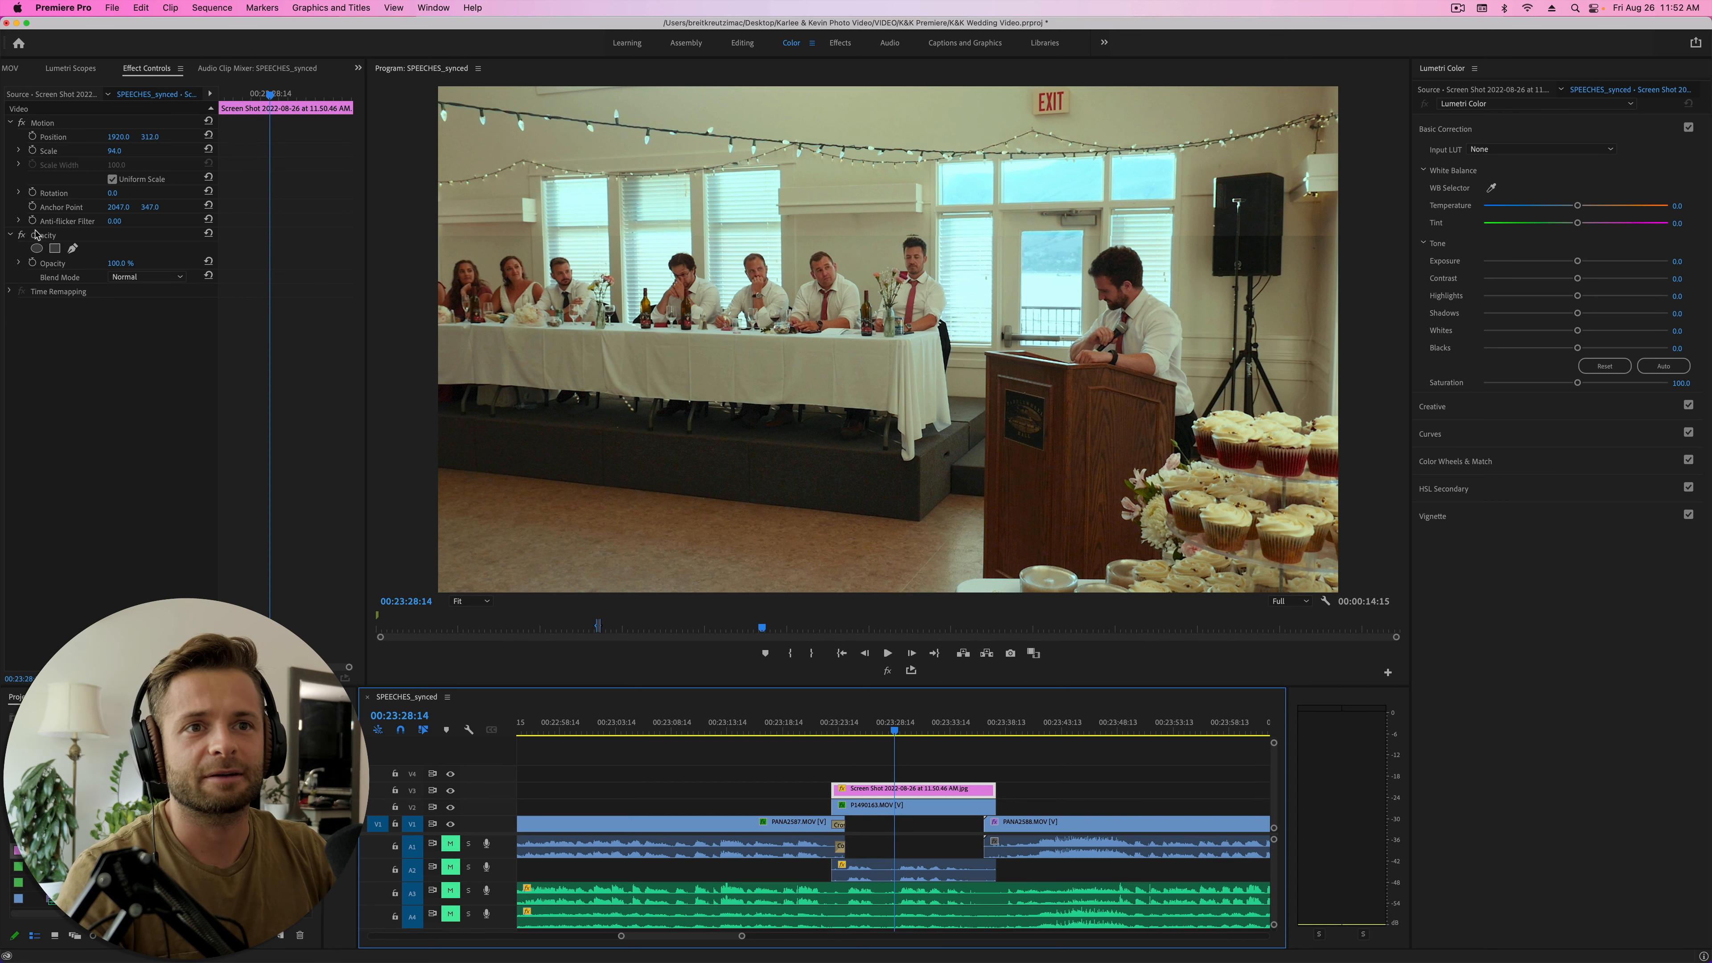
left_click(55, 248)
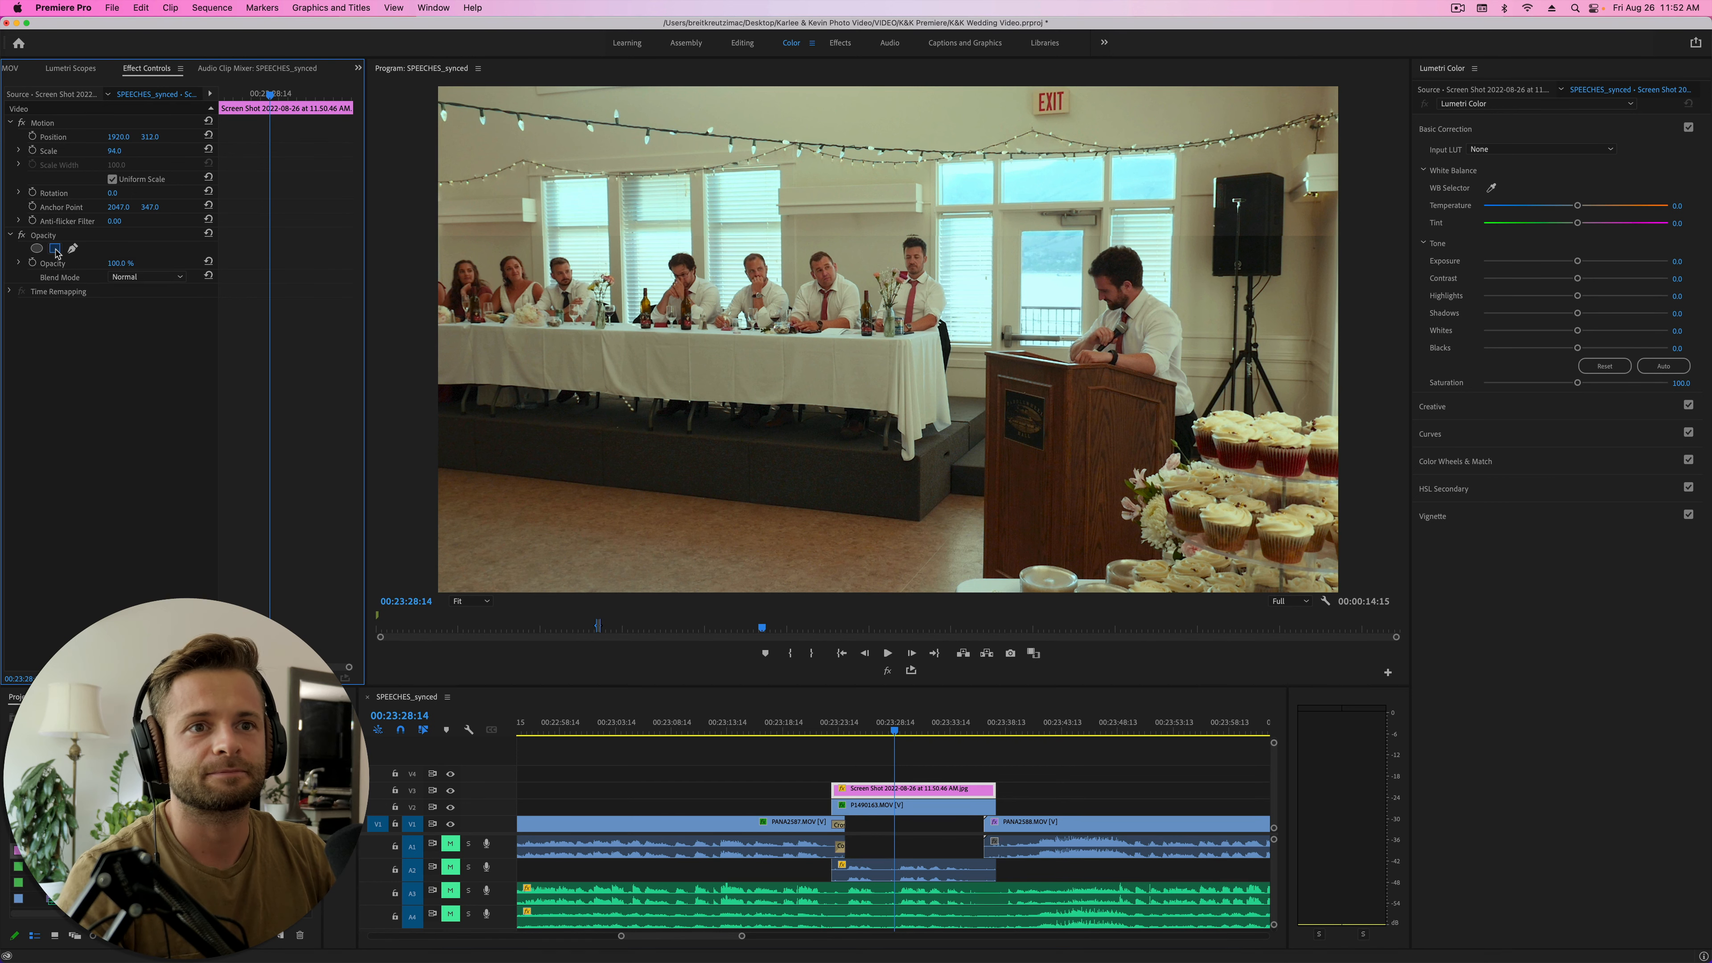
left_click_drag(843, 149, 489, 93)
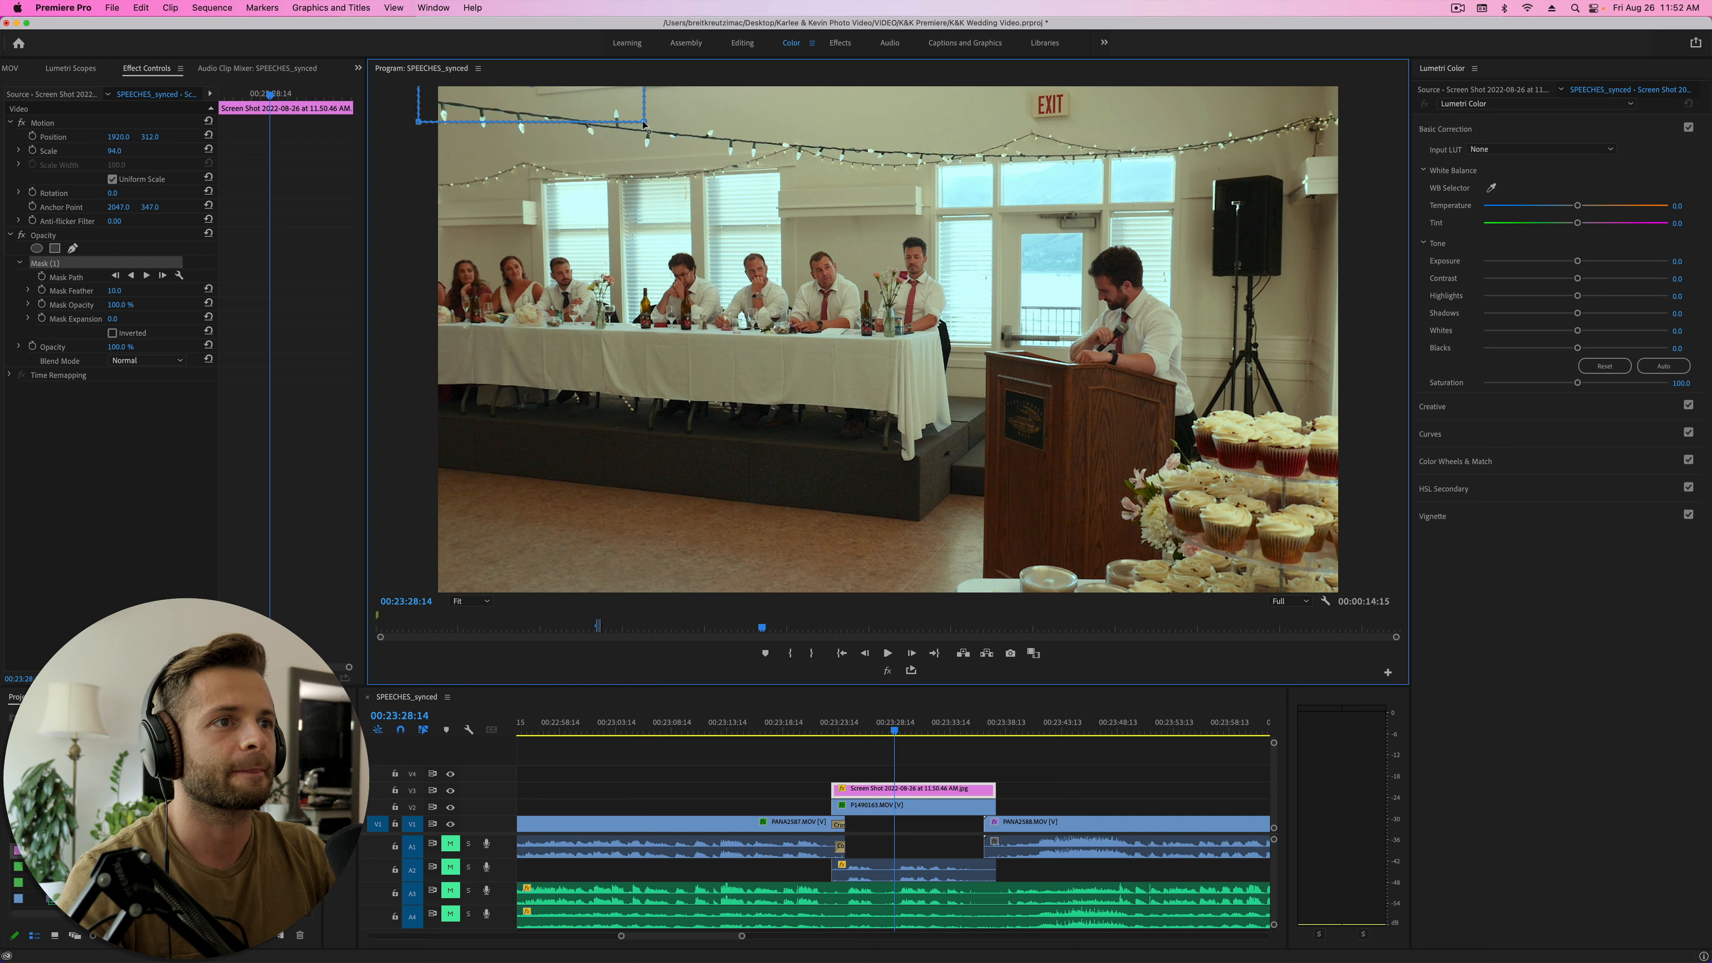
left_click_drag(644, 123, 1372, 230)
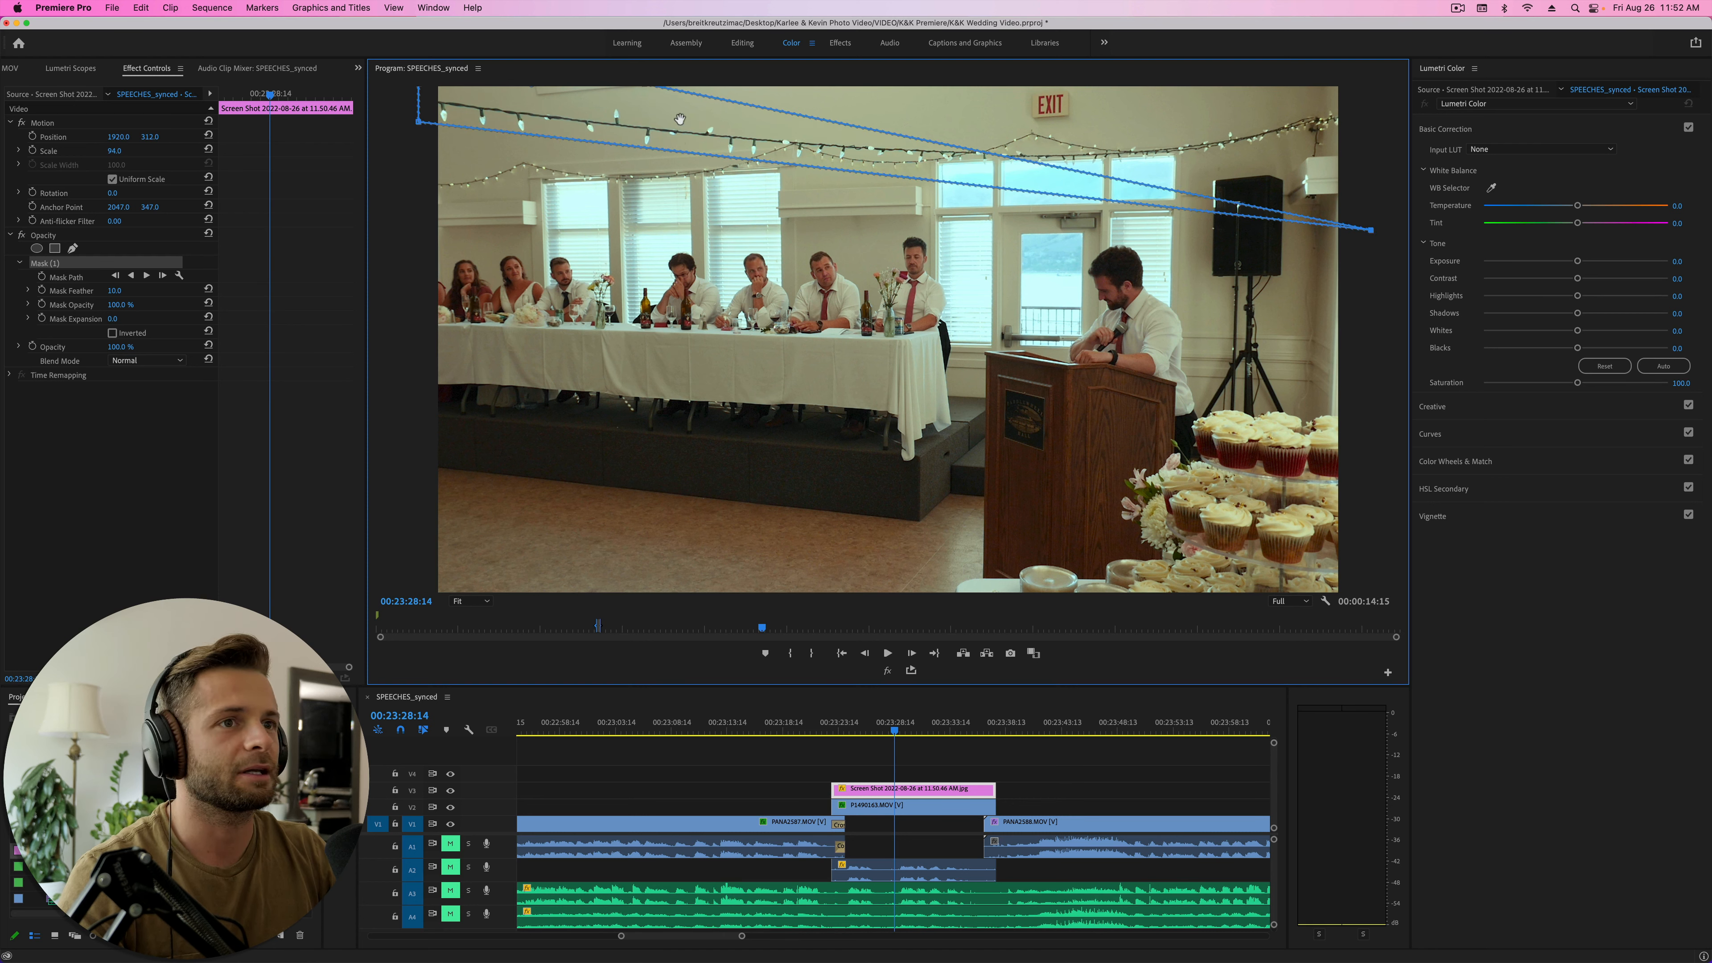
left_click_drag(680, 118, 1366, 162)
left_click_drag(422, 218, 415, 342)
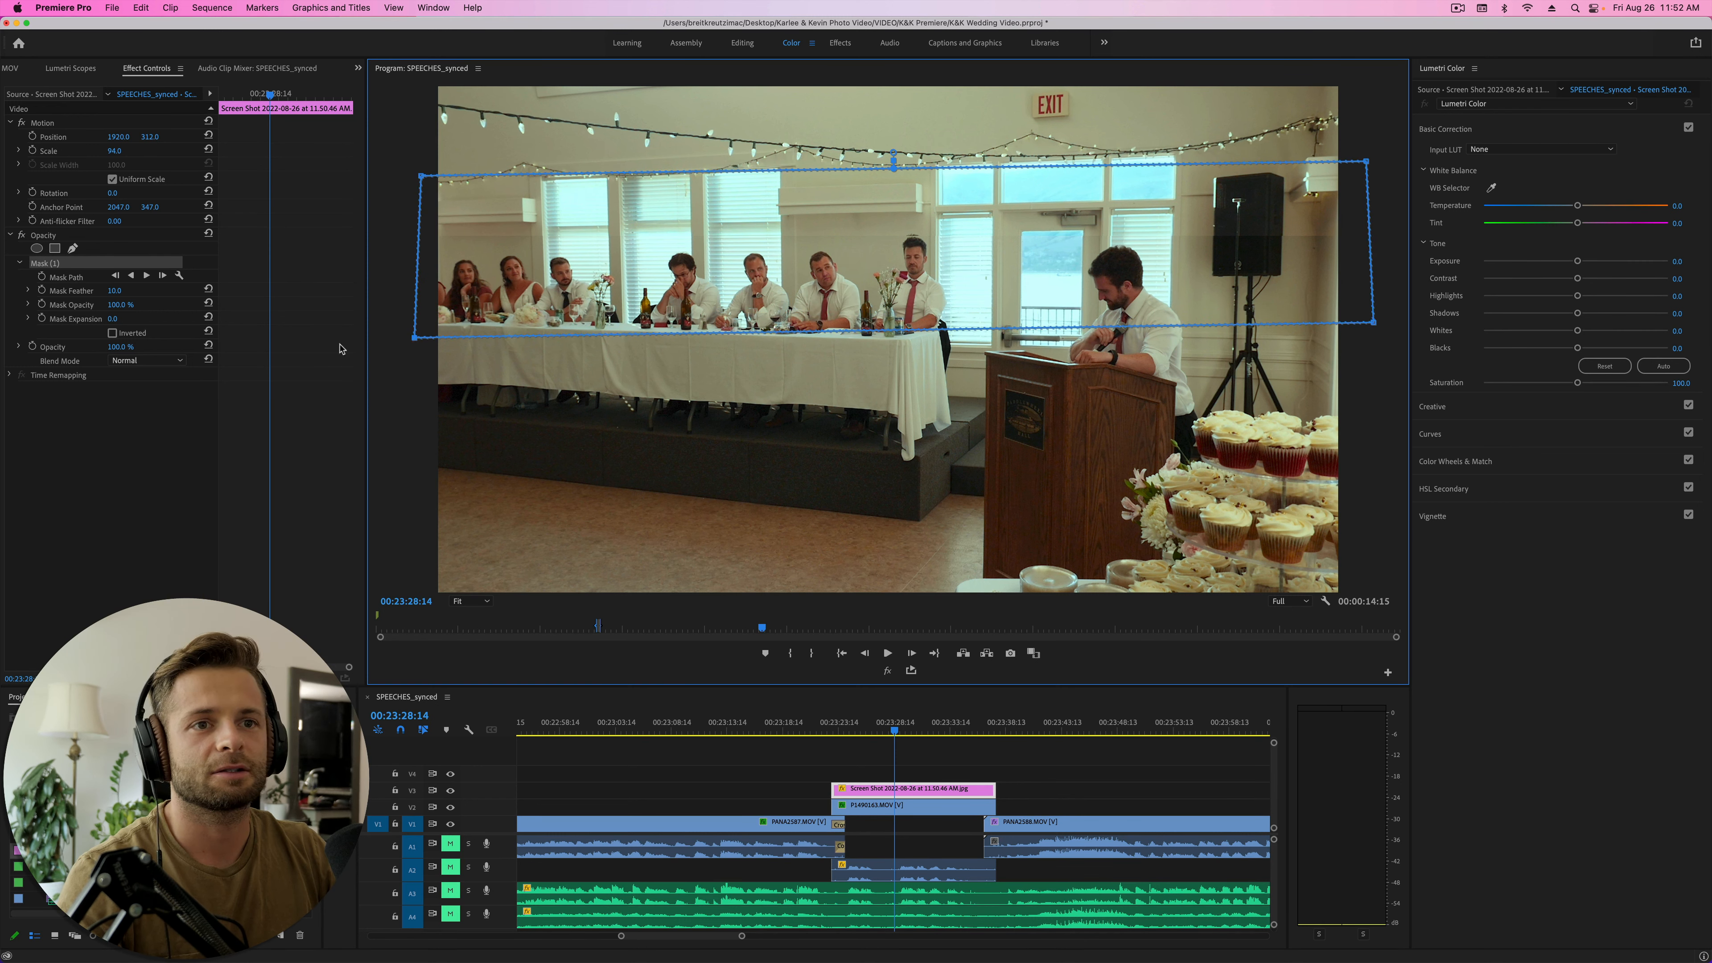
- Set the mask feather to 244 and reshape the mask to cover the string lights above the guests' heads
left_click_drag(118, 291, 276, 291)
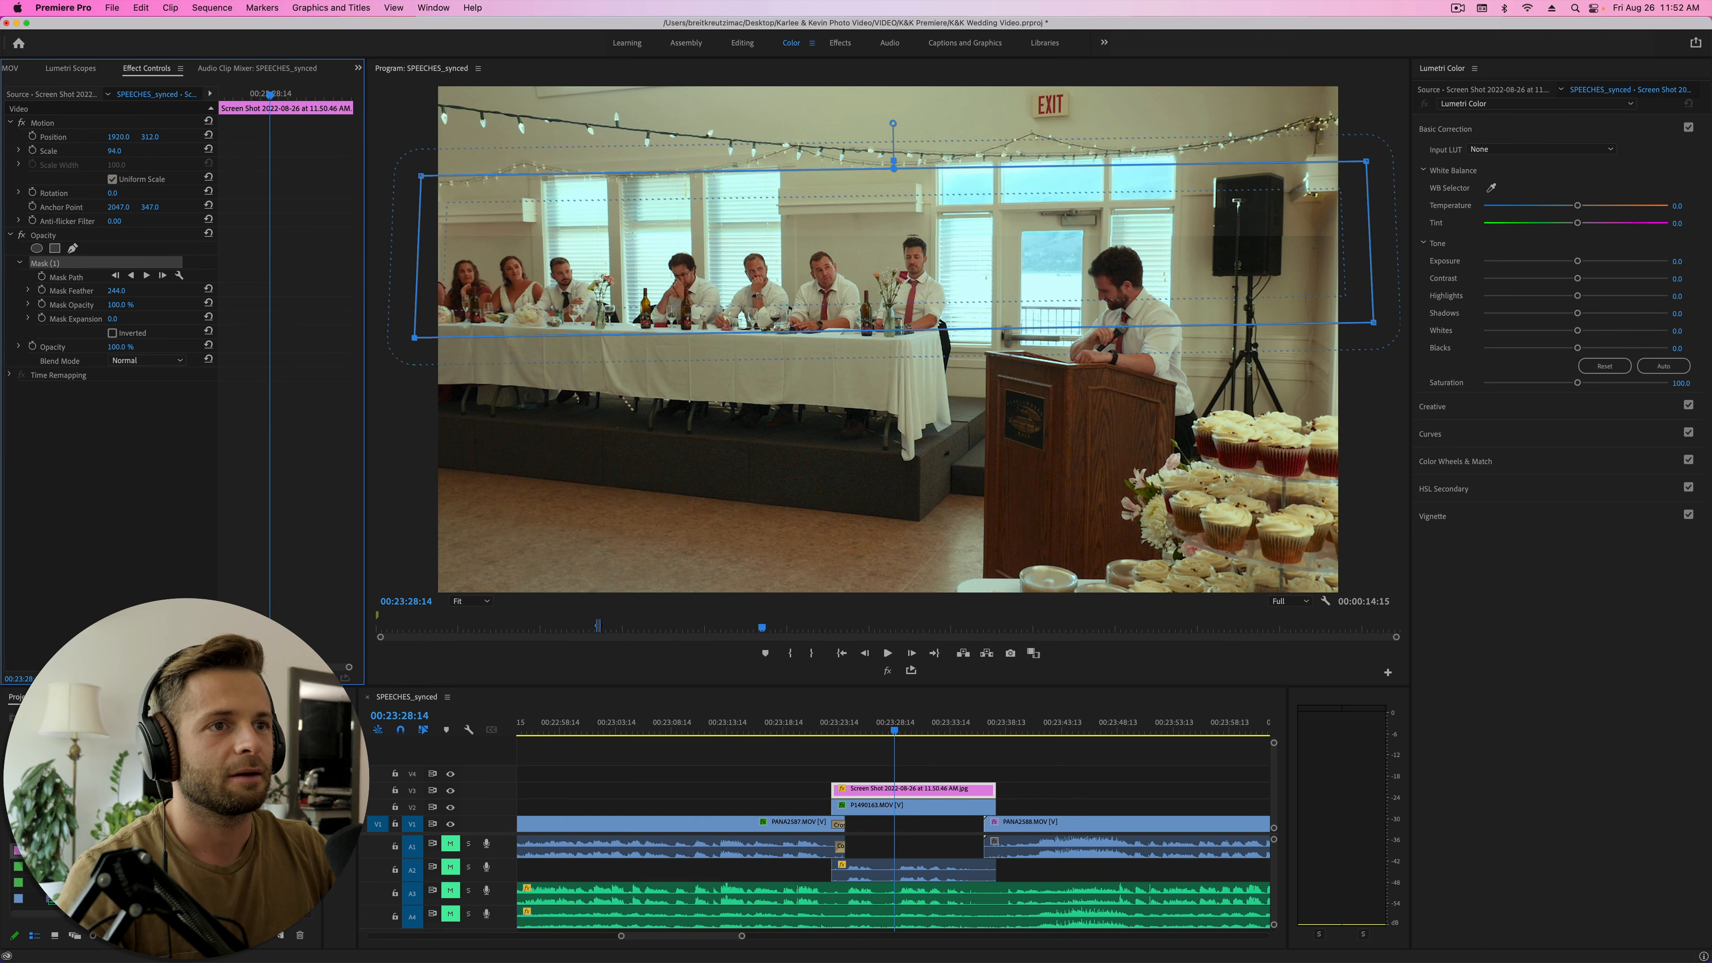
left_click_drag(422, 183, 194, 157)
left_click_drag(1367, 165, 1549, 120)
left_click_drag(1127, 231, 1135, 100)
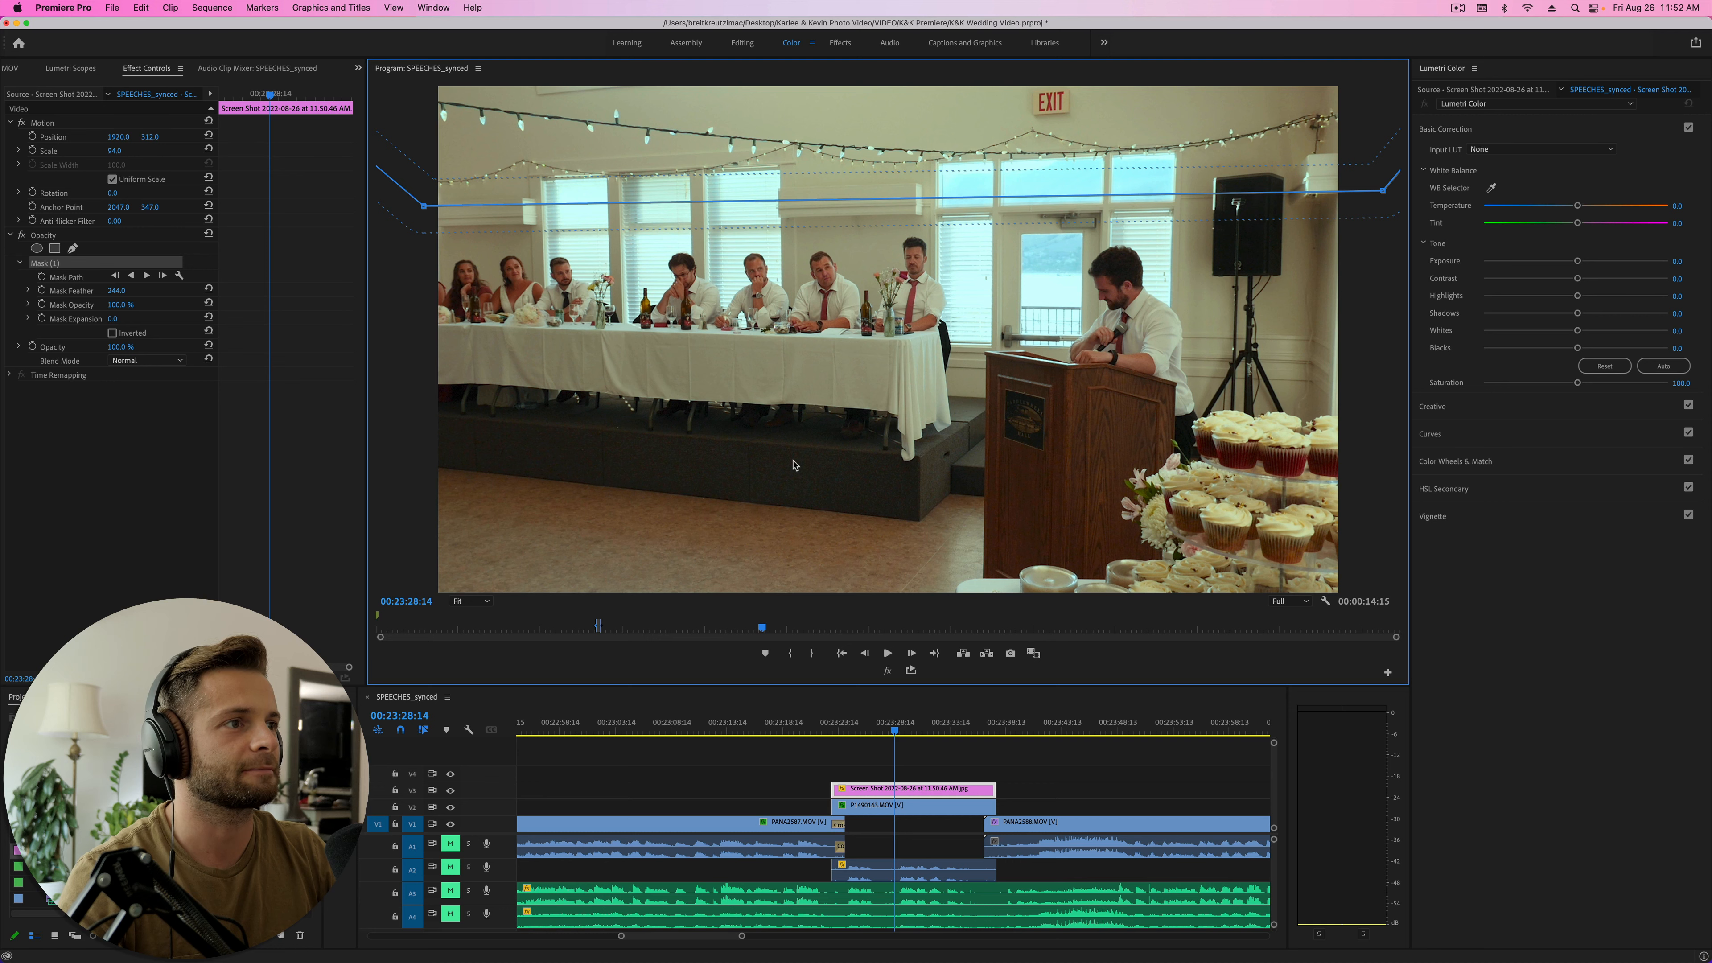
- Play the masked section from its start to check how the still blends with the footage
left_click(822, 754)
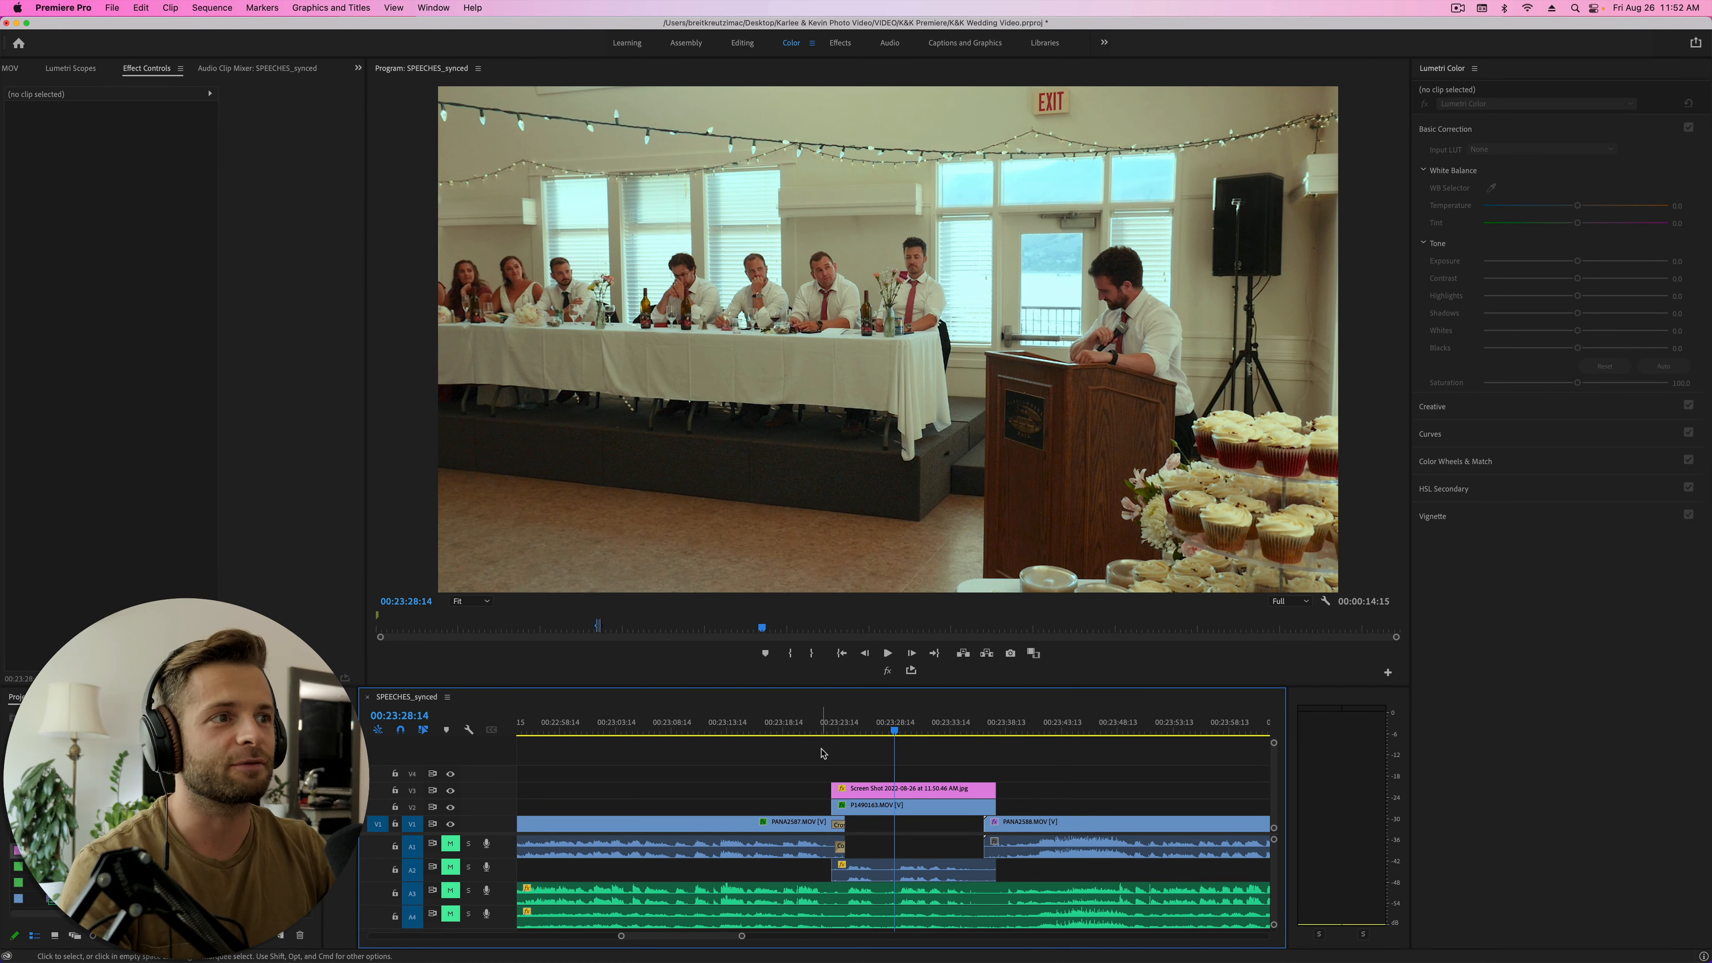
left_click(838, 730)
key("space")
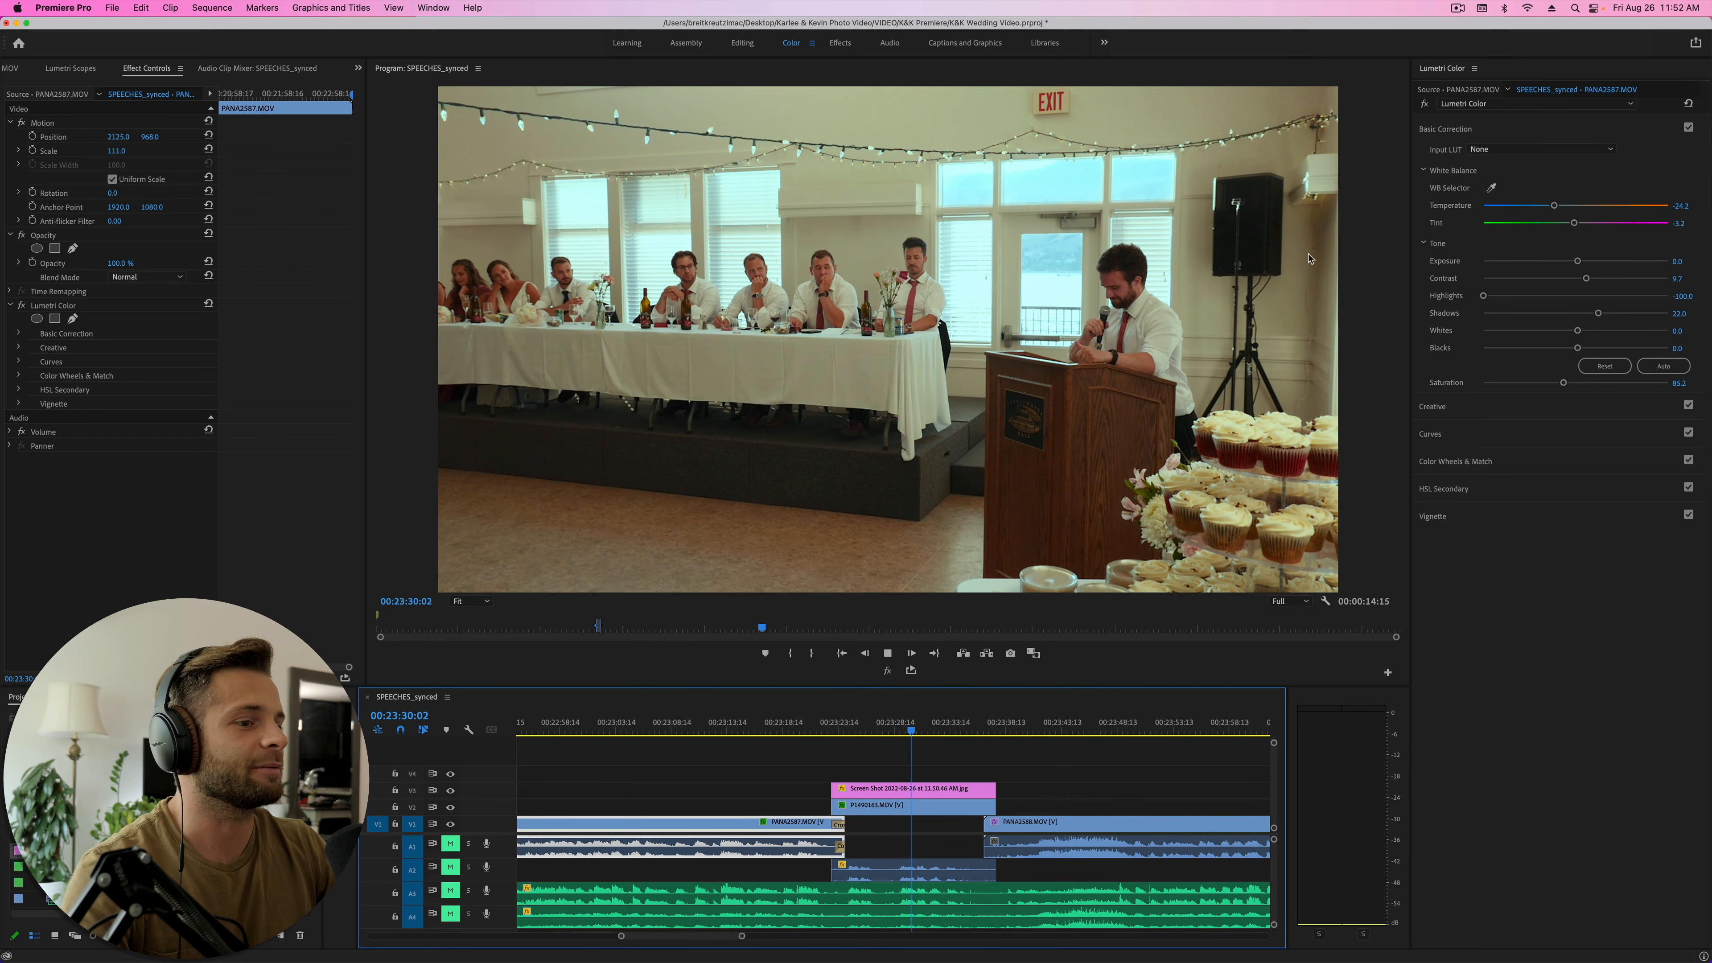
key("space")
- Add points to the mask's lower edge near the speaker and pull the edge down below the wall-mounted unit
left_click(921, 805)
left_click(921, 791)
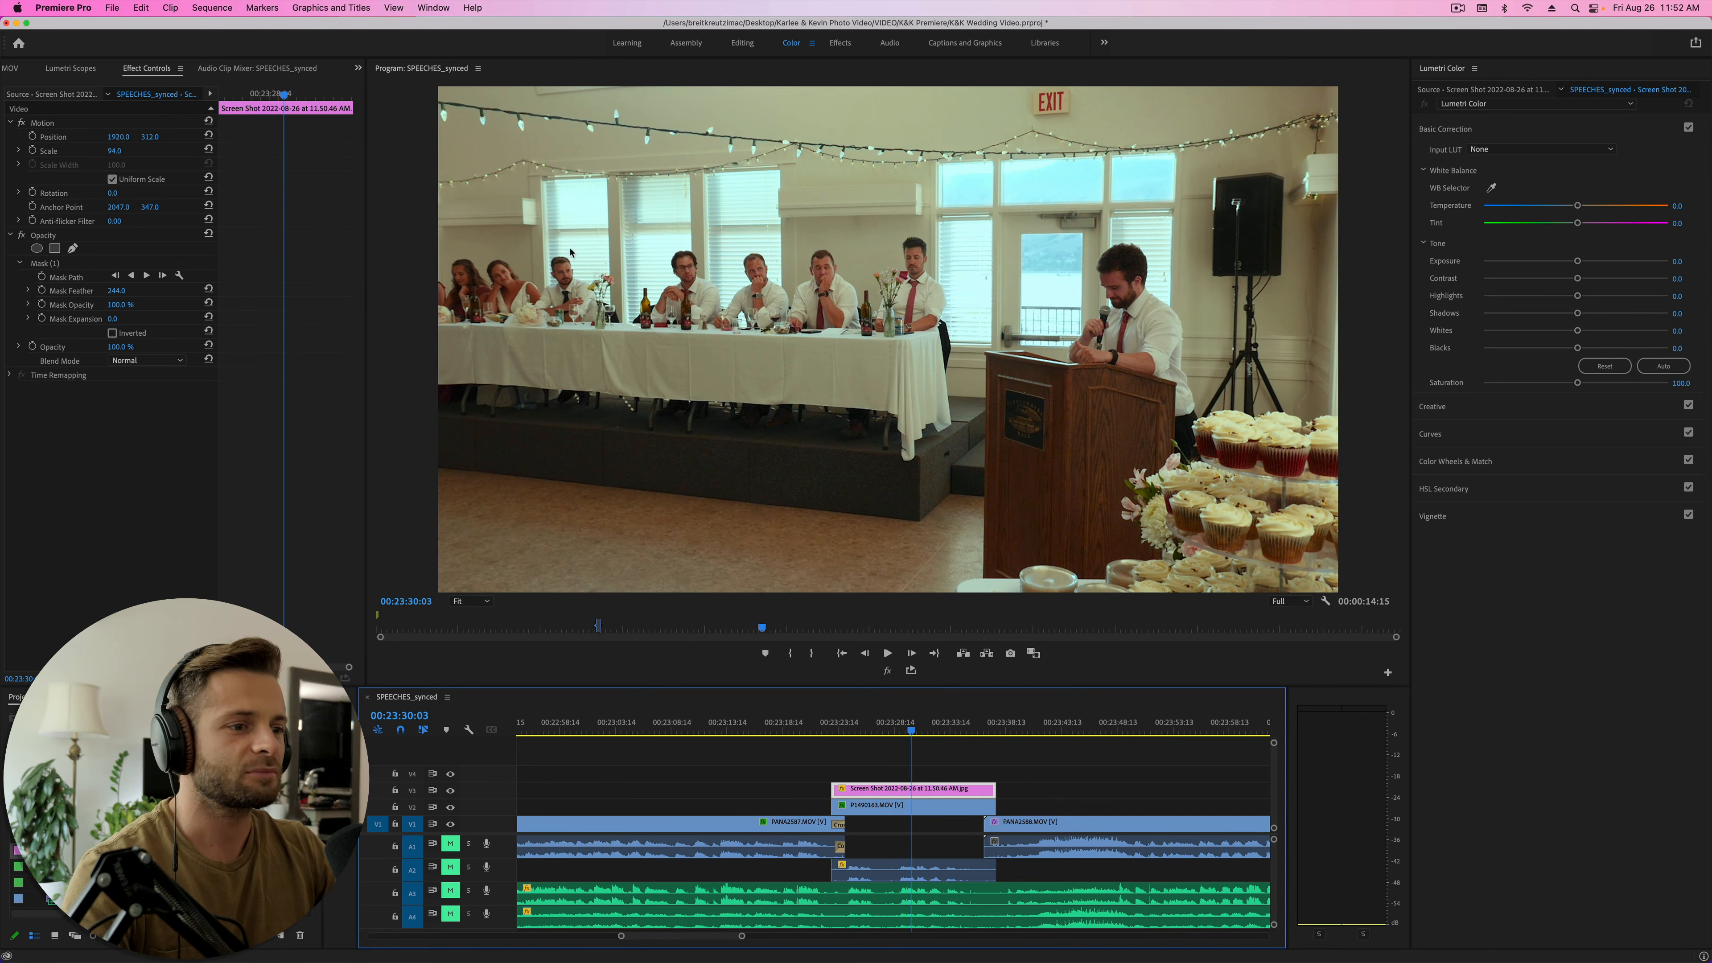
left_click(43, 265)
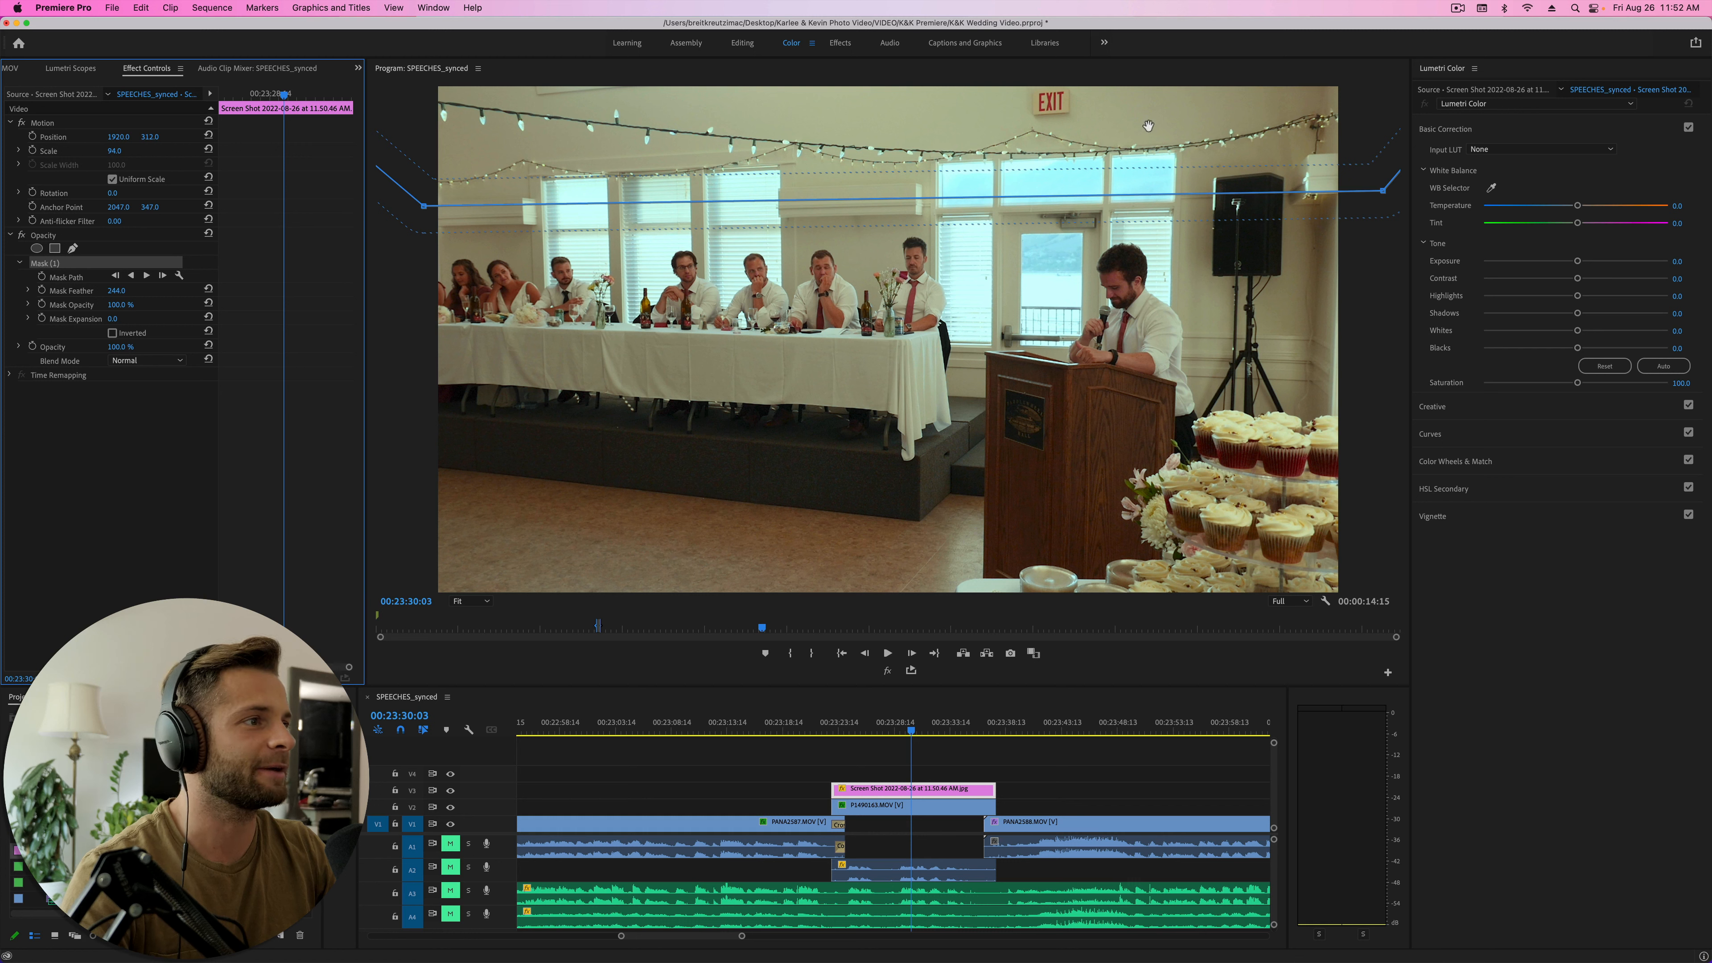
left_click(1245, 194)
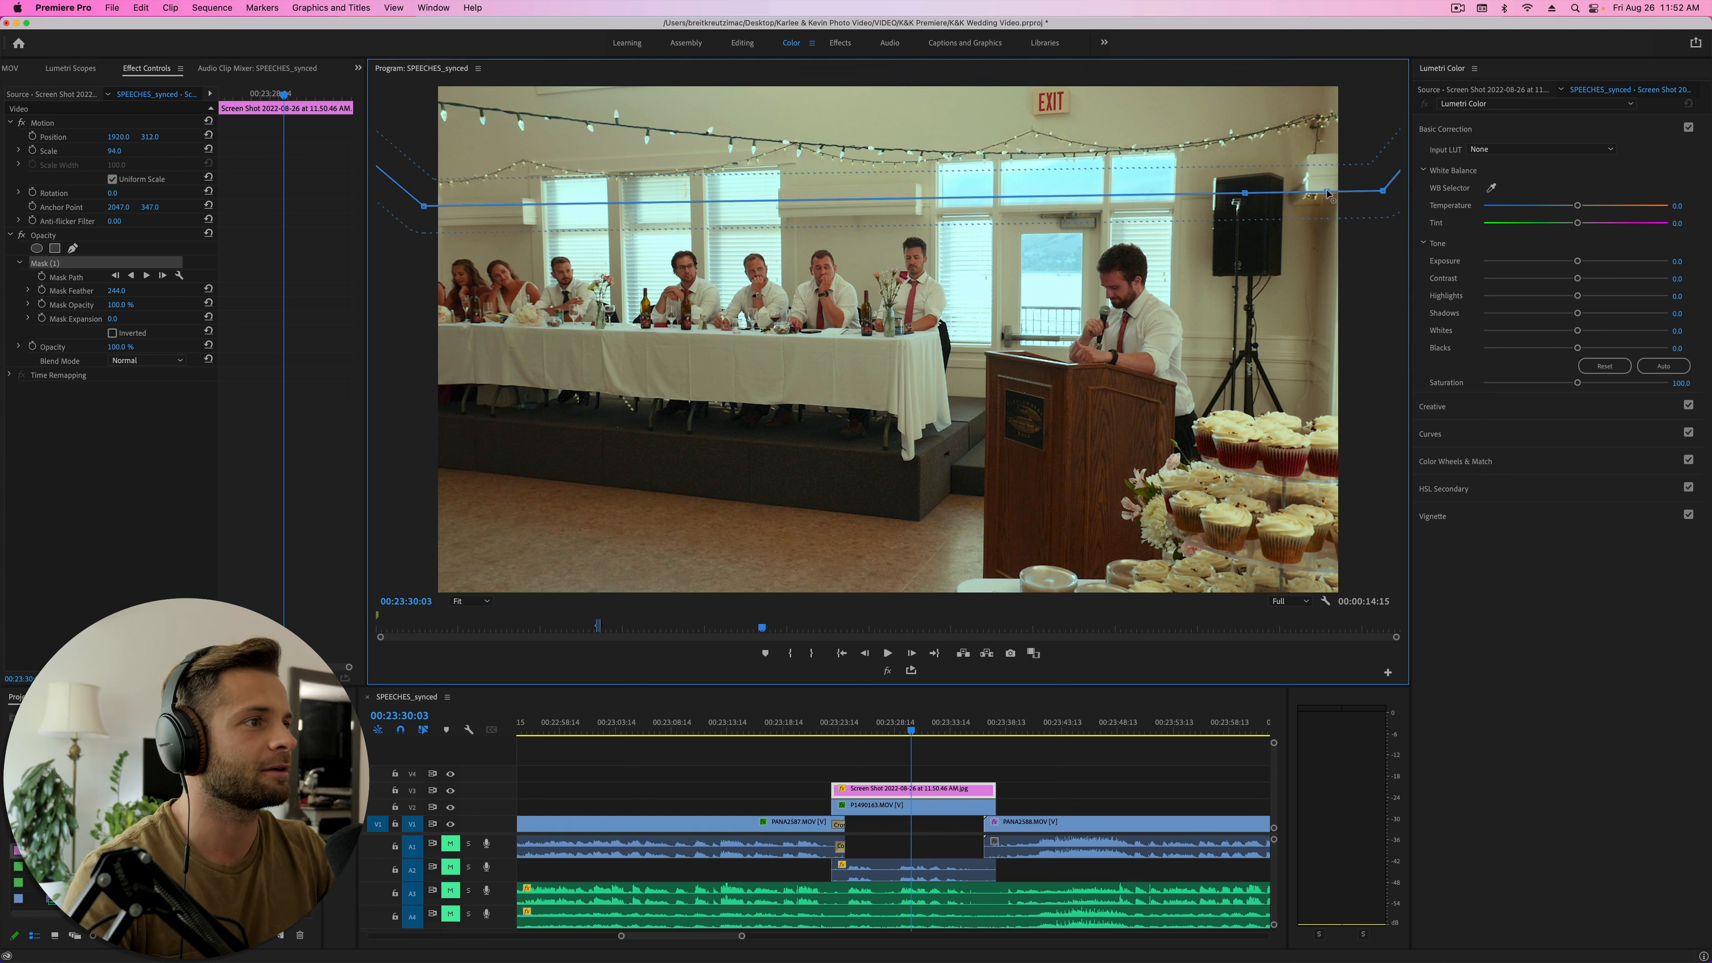
mouse_move(1328, 193)
left_mouse_down()
mouse_move(1328, 265)
mouse_move(1325, 213)
left_mouse_up()
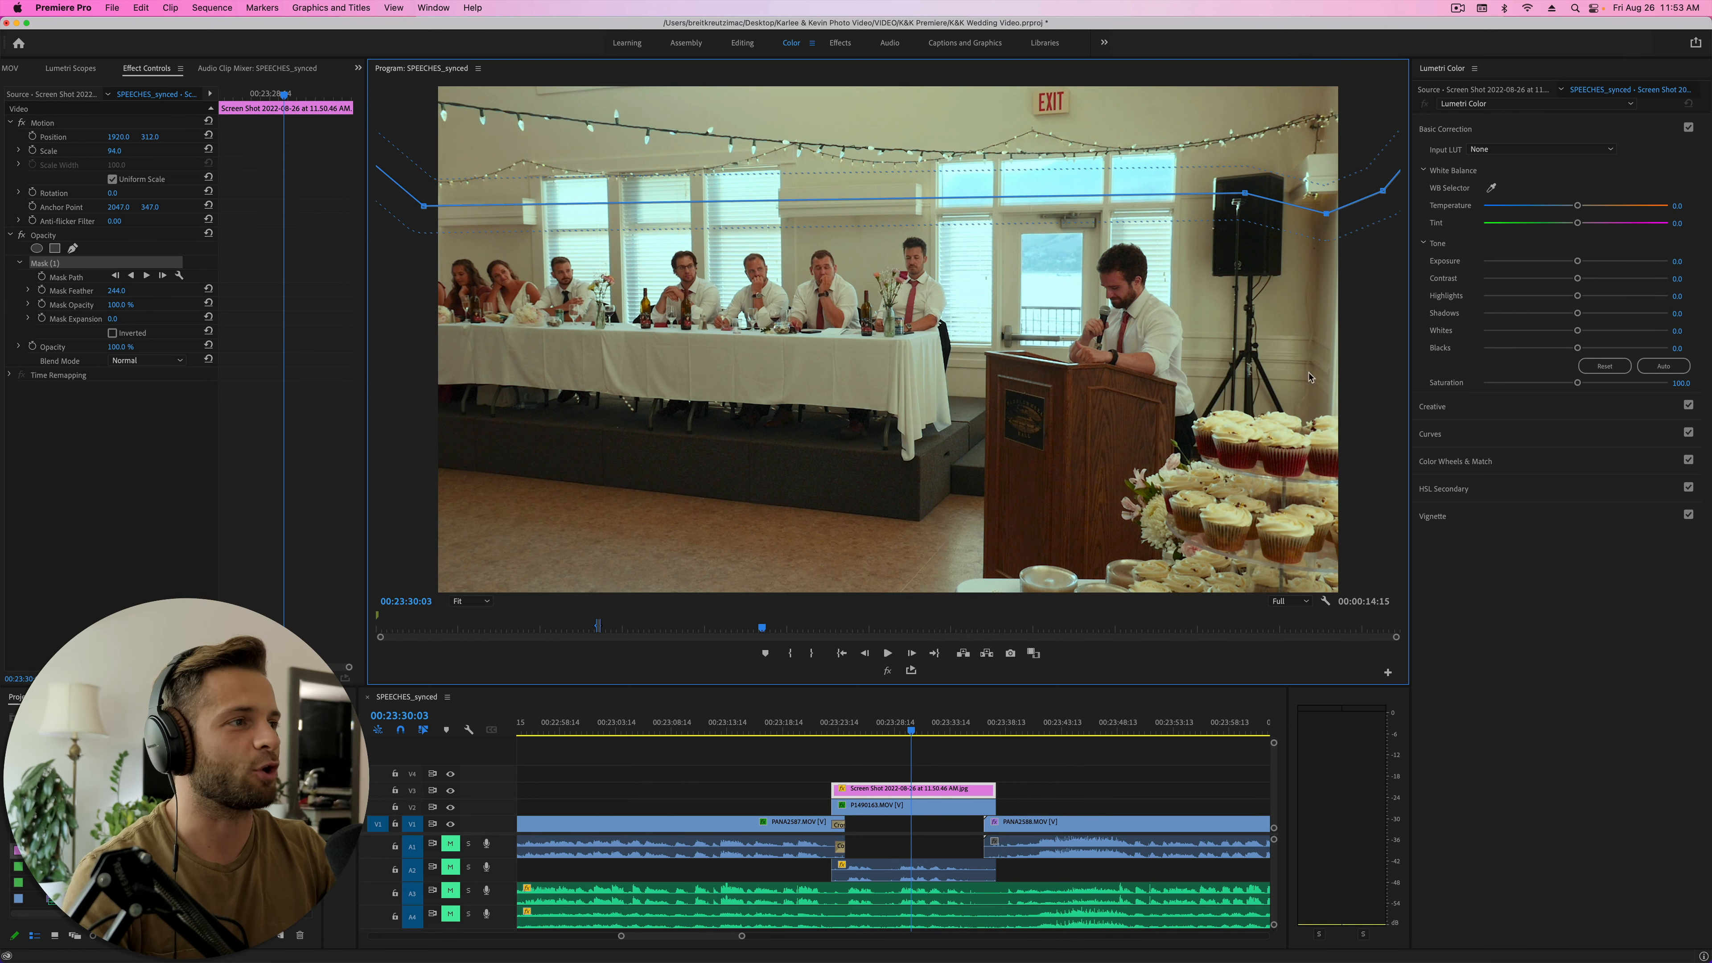
- Play the section with the V3 track output on and off to compare the string lights' flicker
left_click(983, 752)
left_click(843, 725)
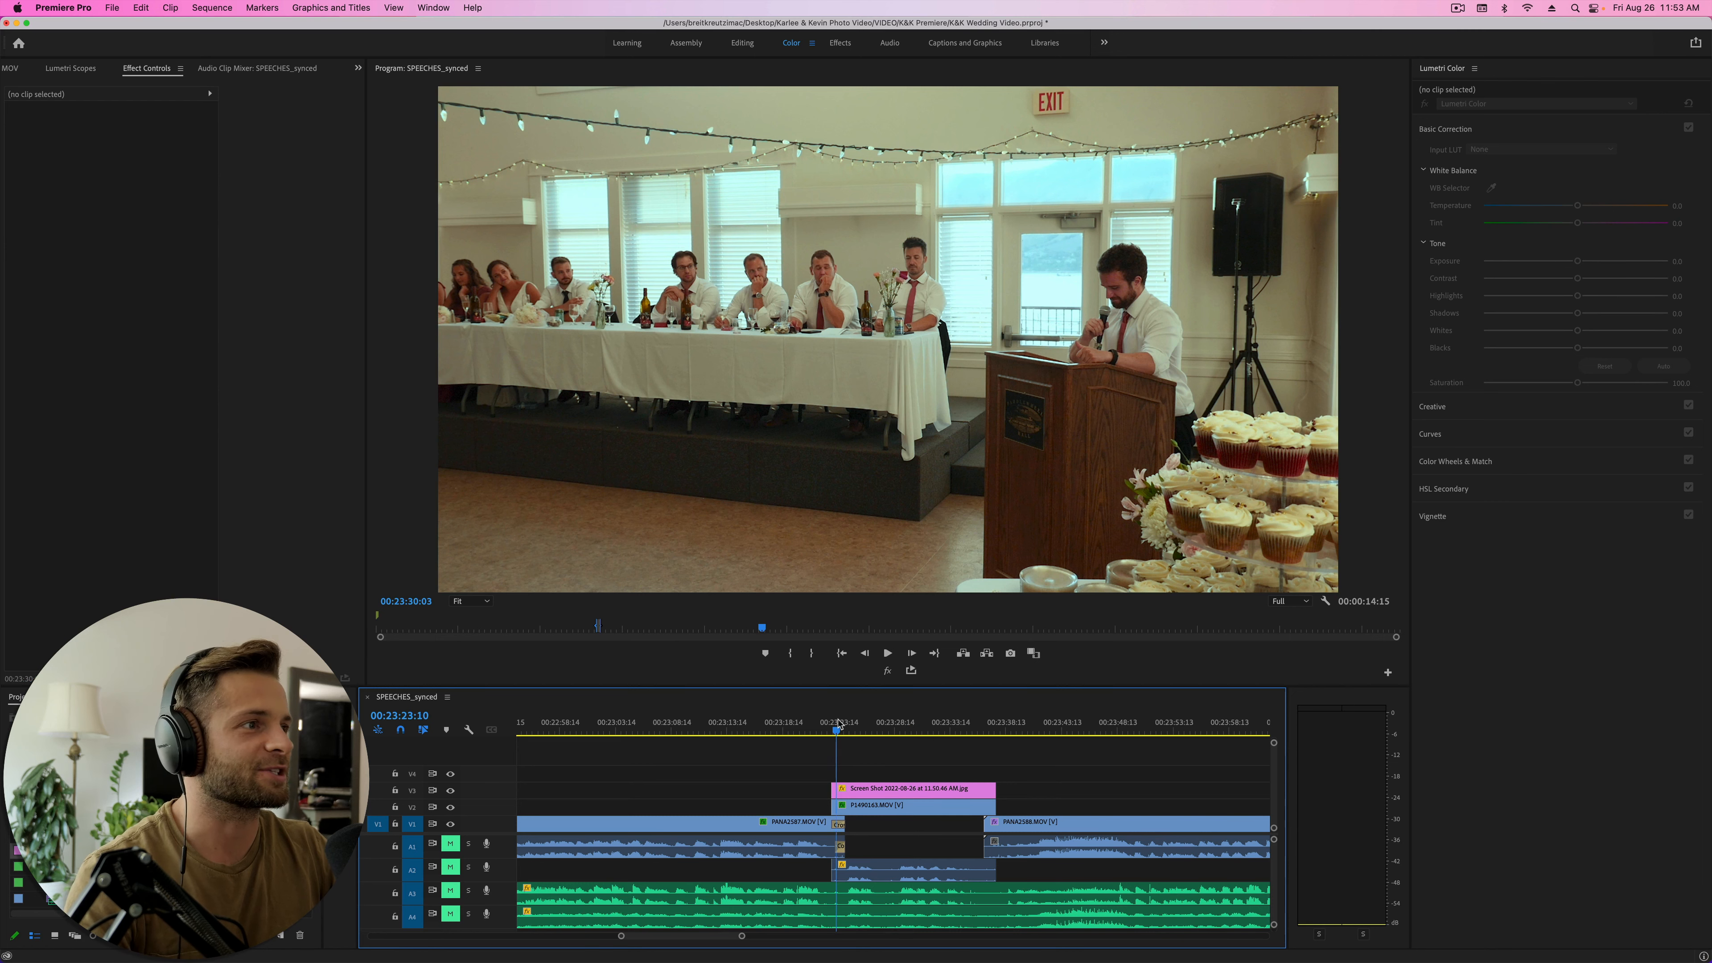
key("space")
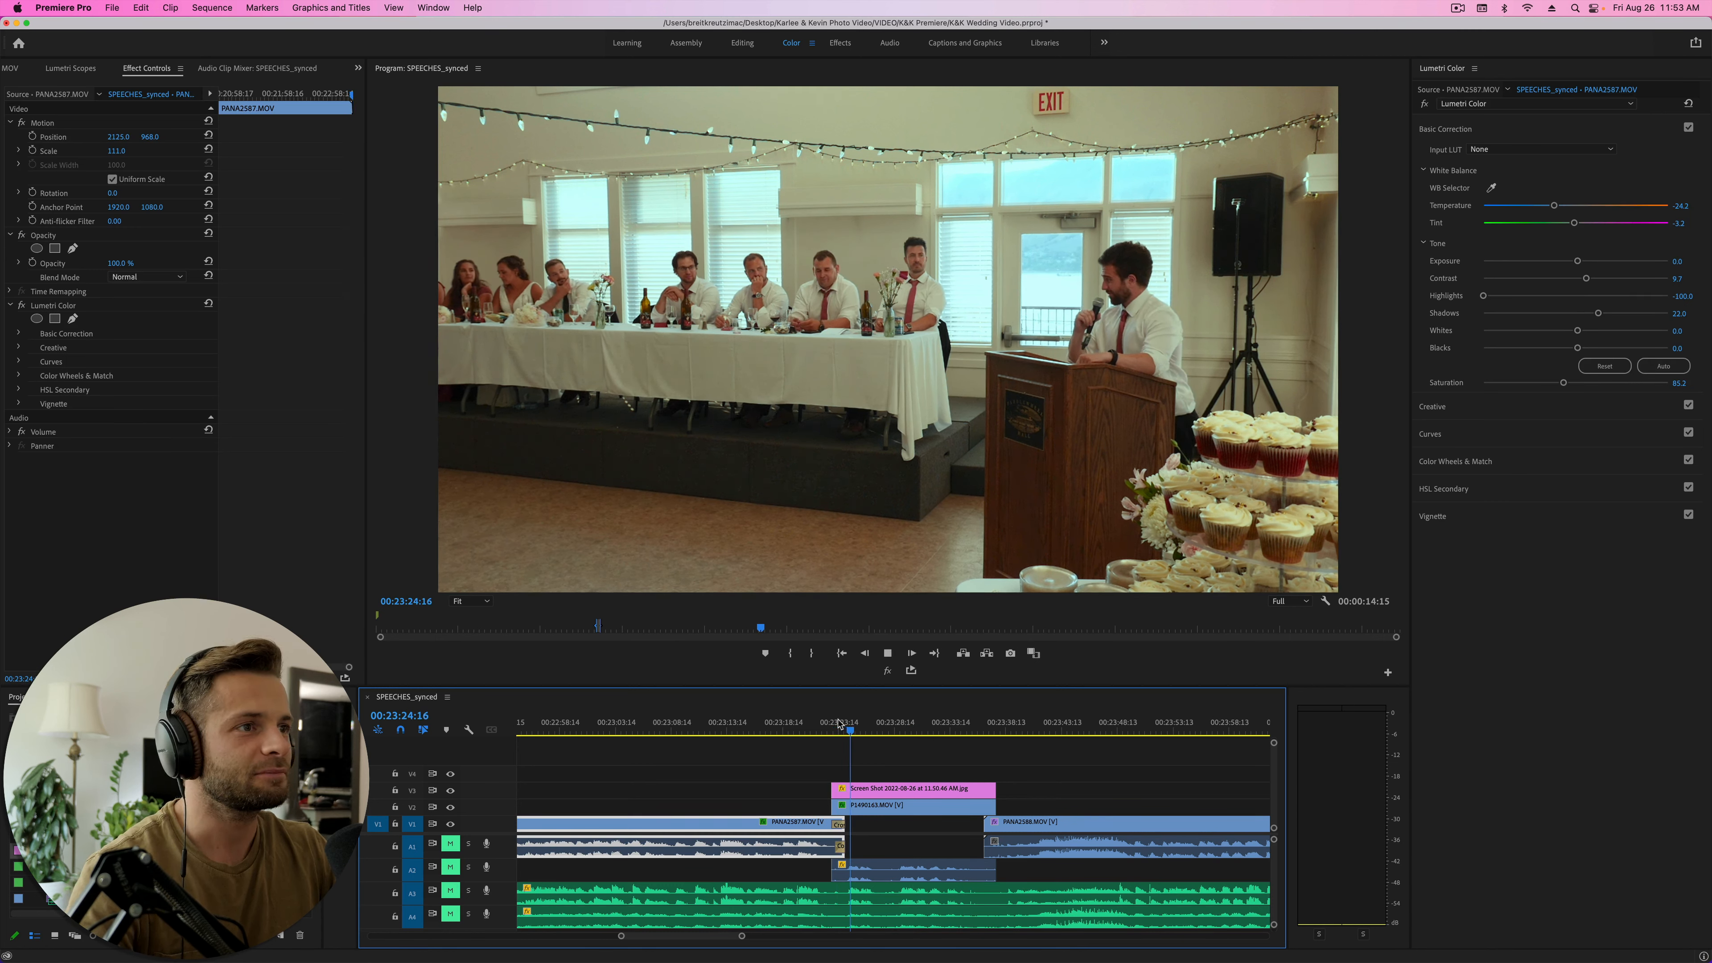
key("space")
left_click(450, 791)
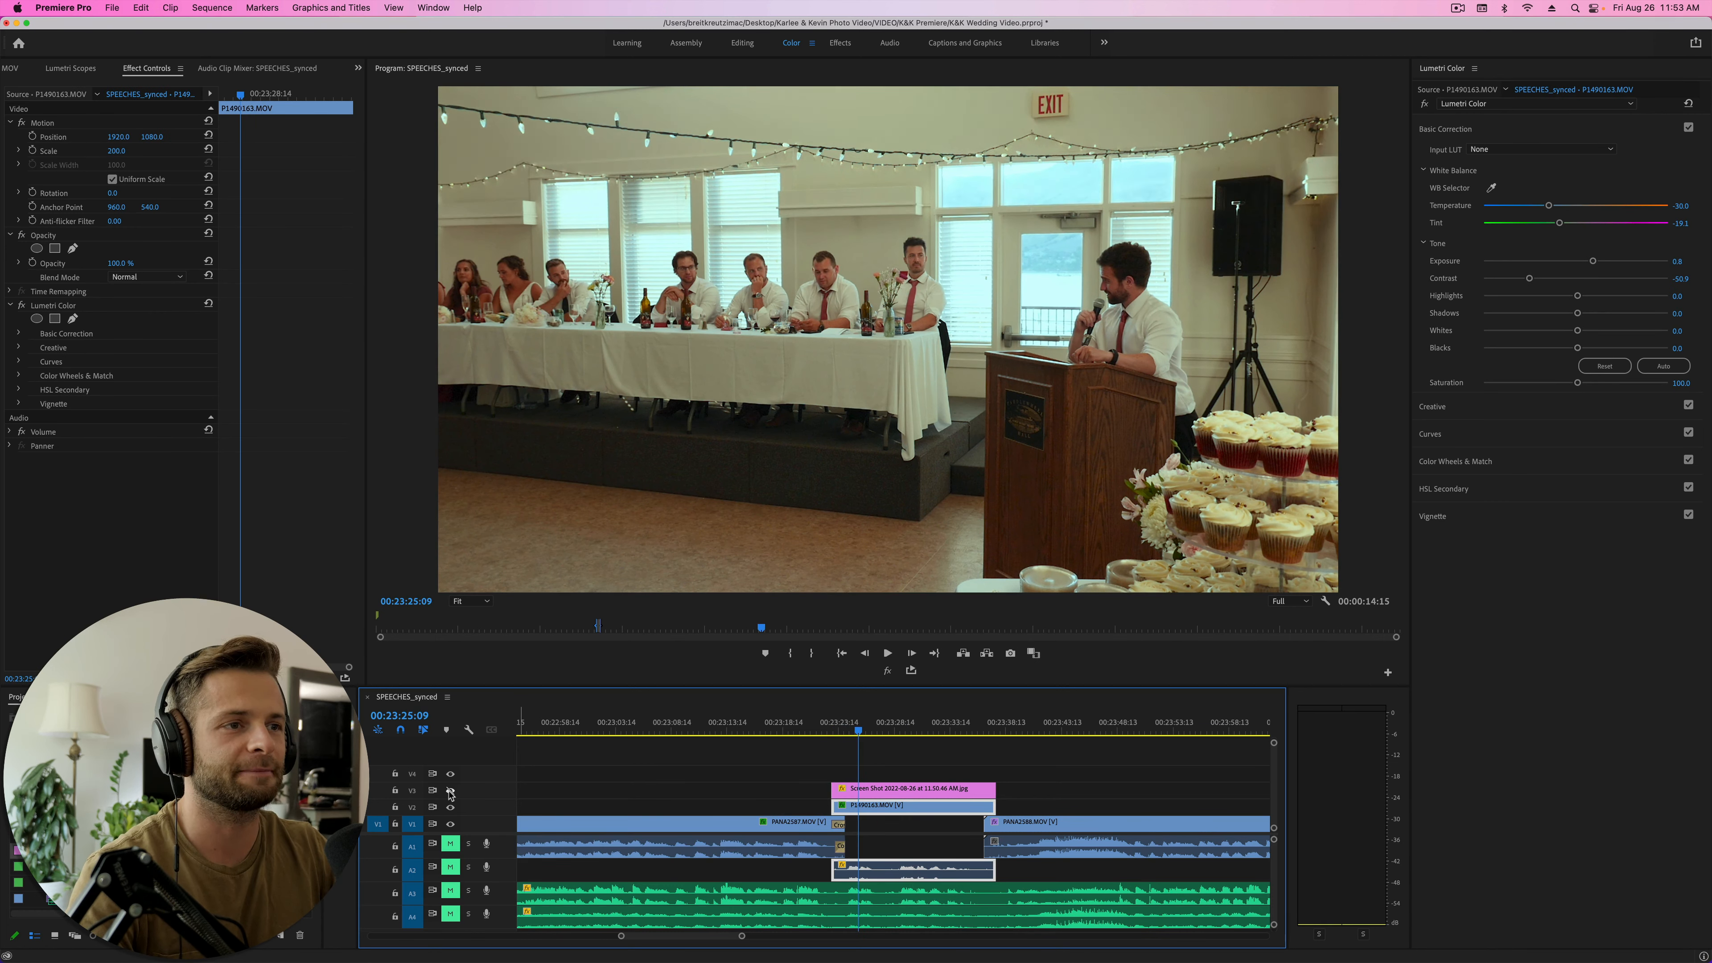
left_click(836, 725)
key("space")
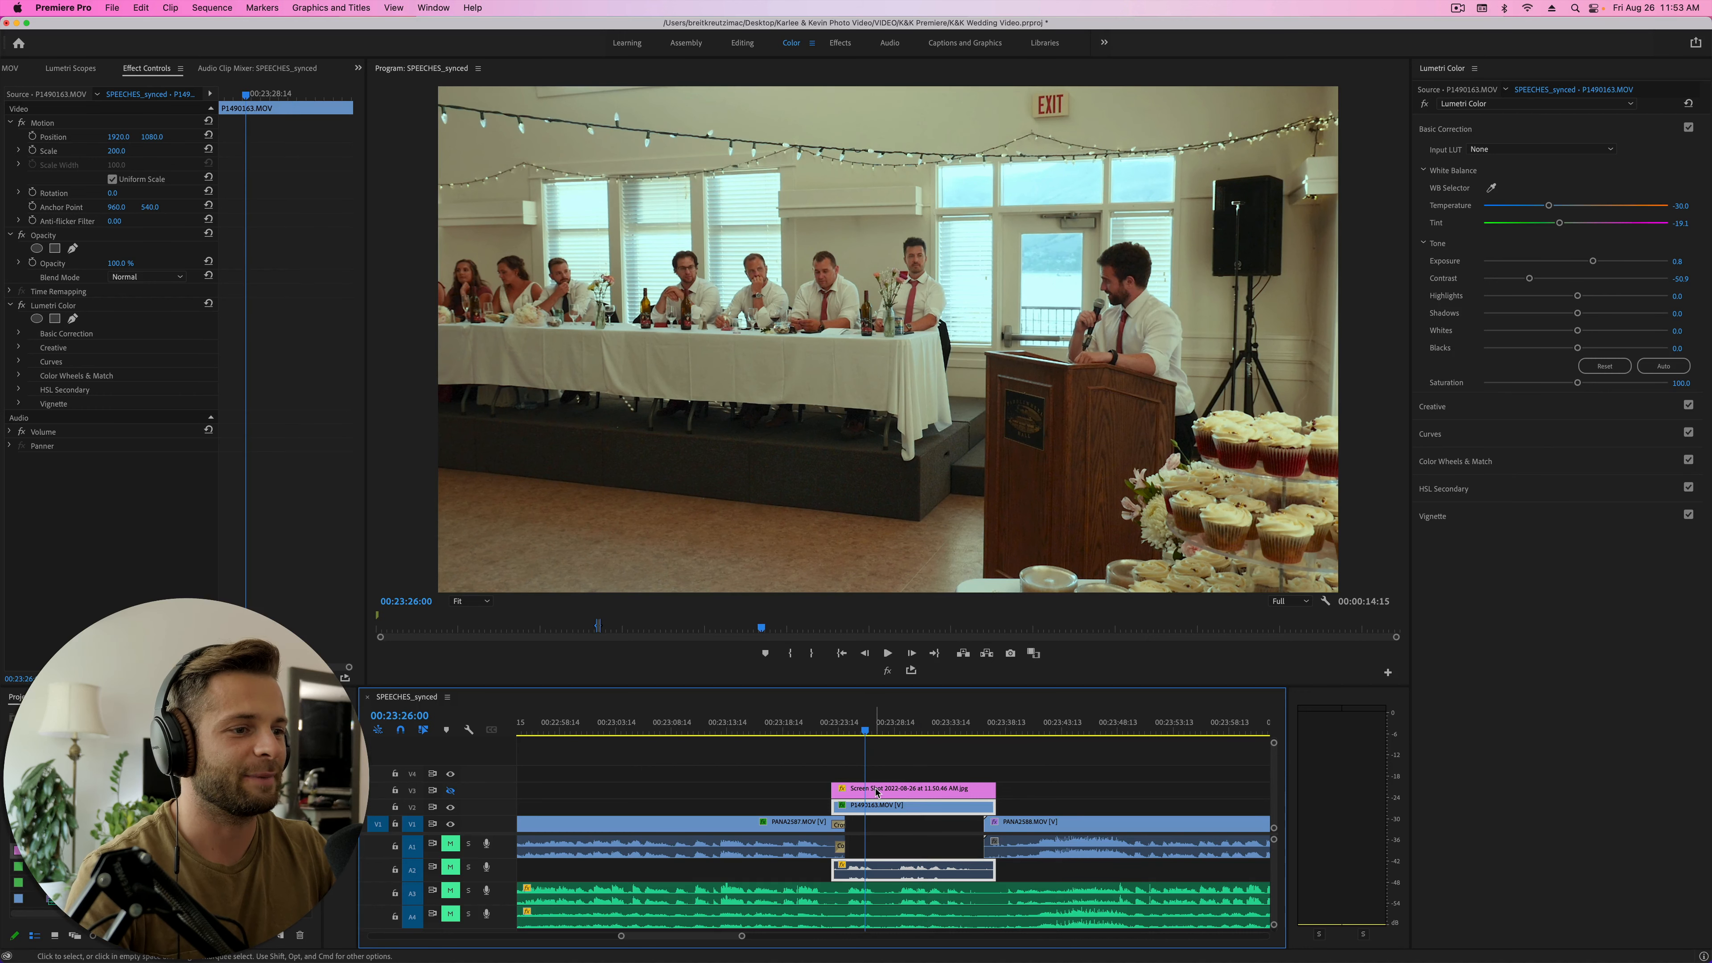
- Set the screenshot's vertical position to 324, toggling the V3 track output to check its alignment with the footage
left_click(877, 792)
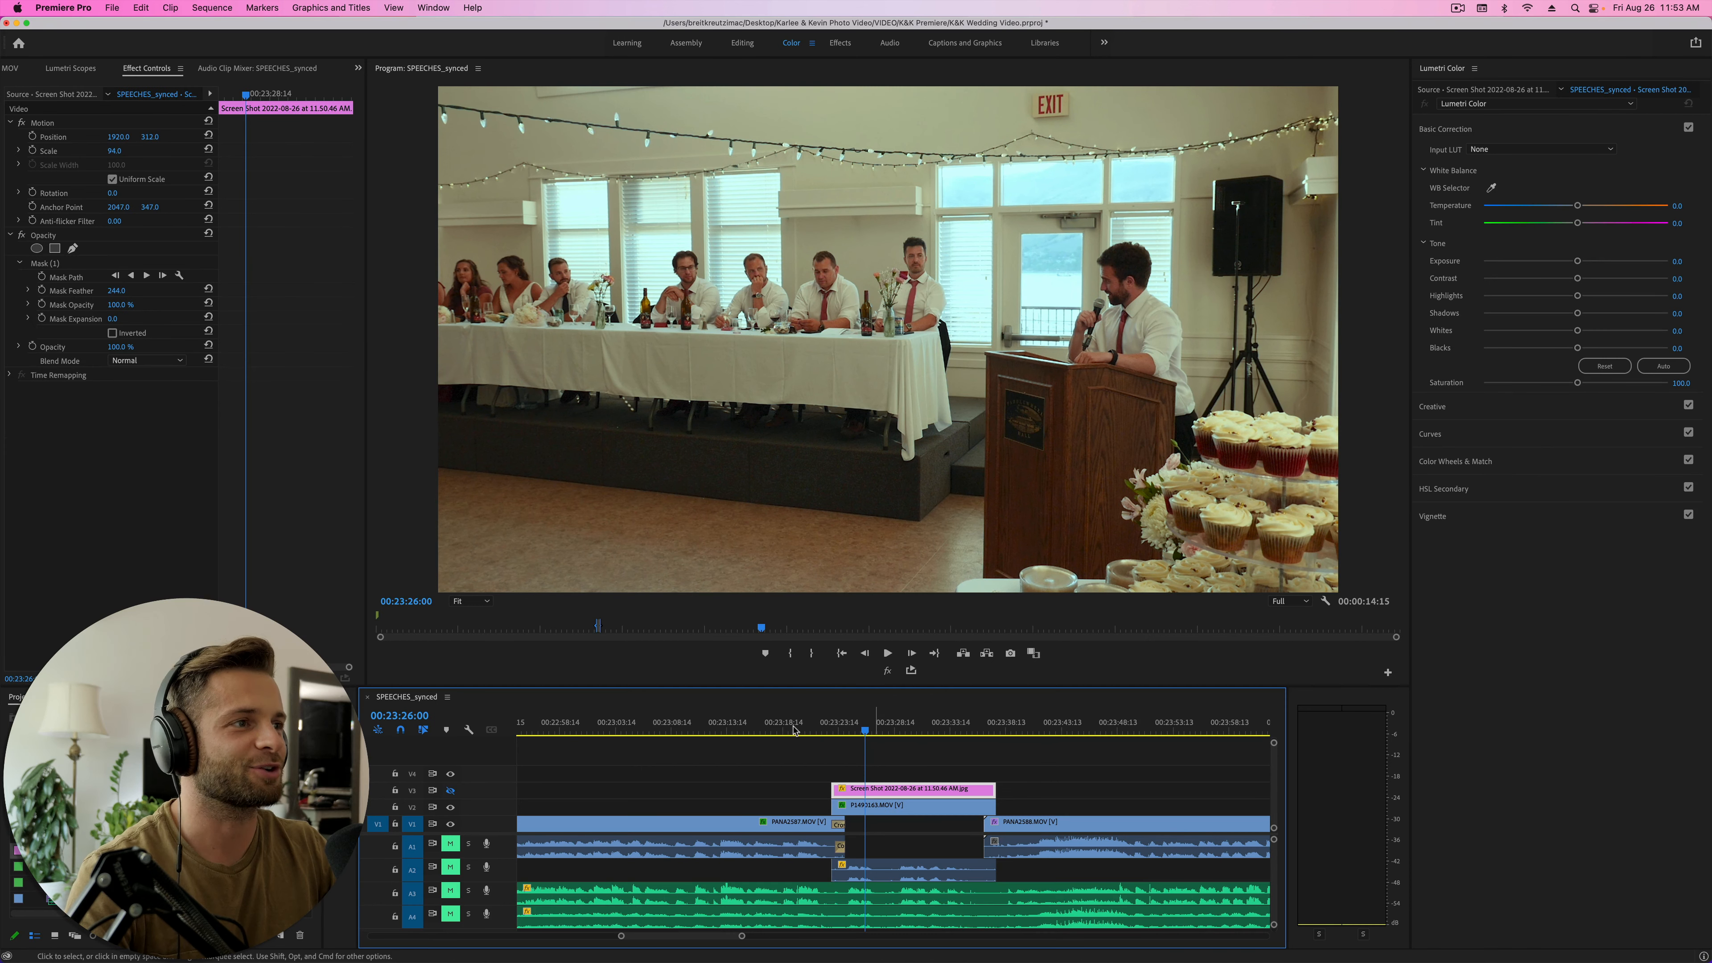
left_click_drag(150, 137, 151, 137)
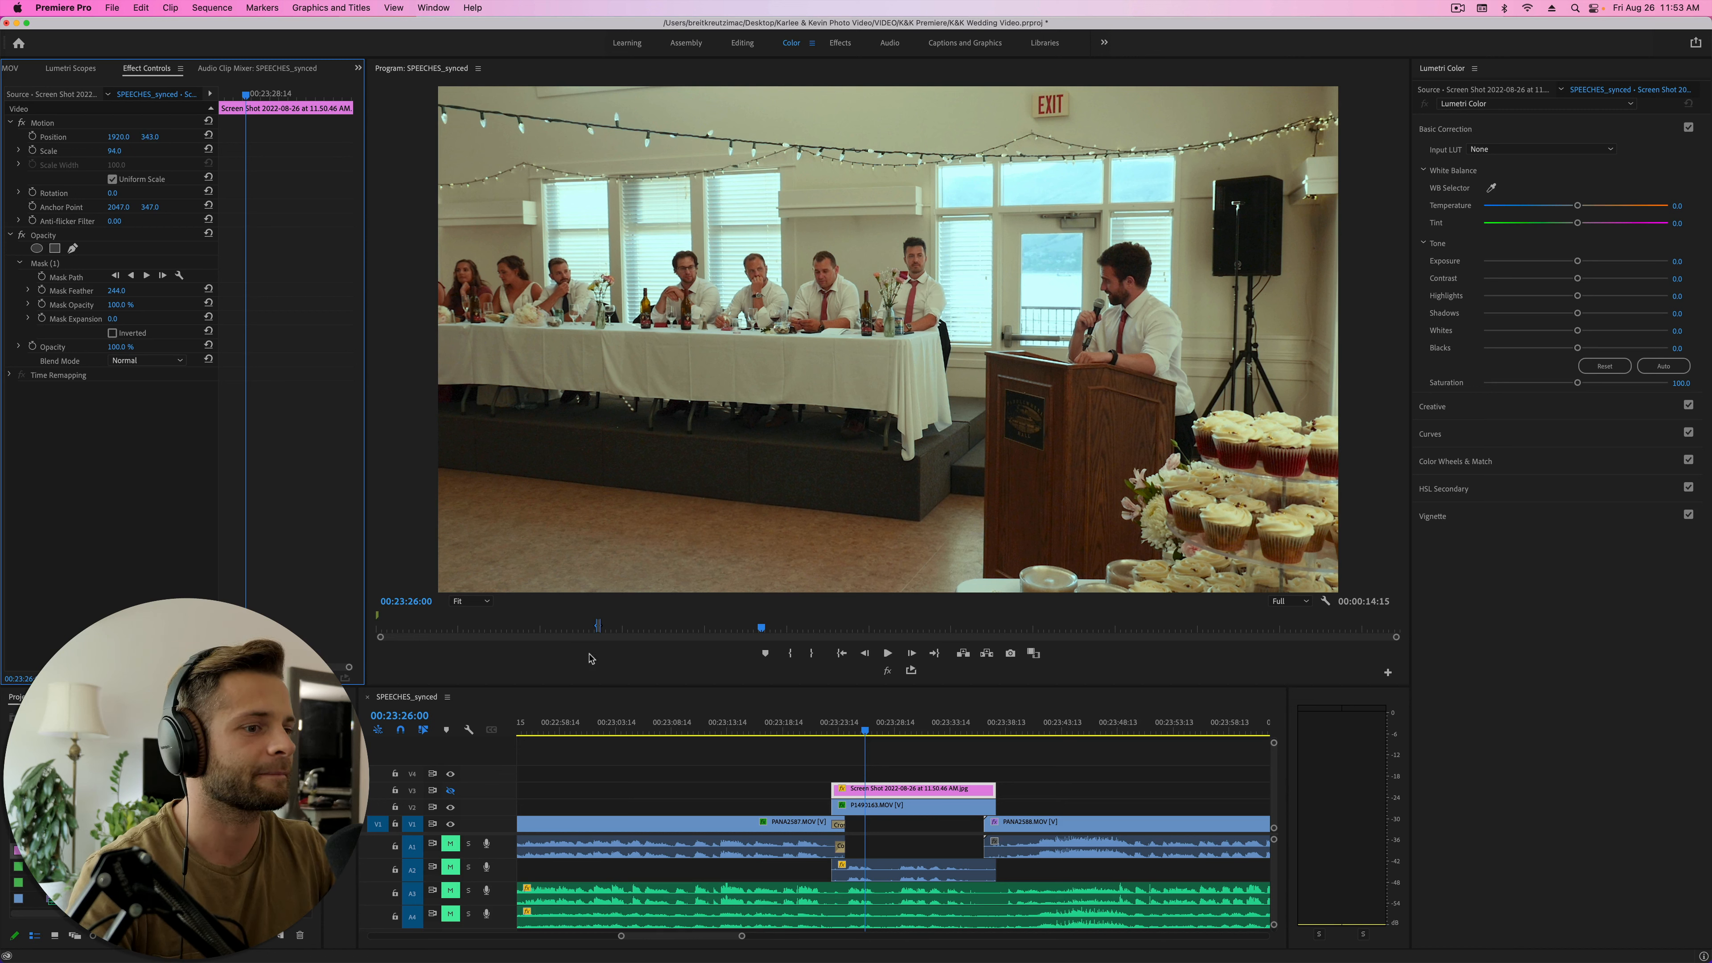
left_click(450, 791)
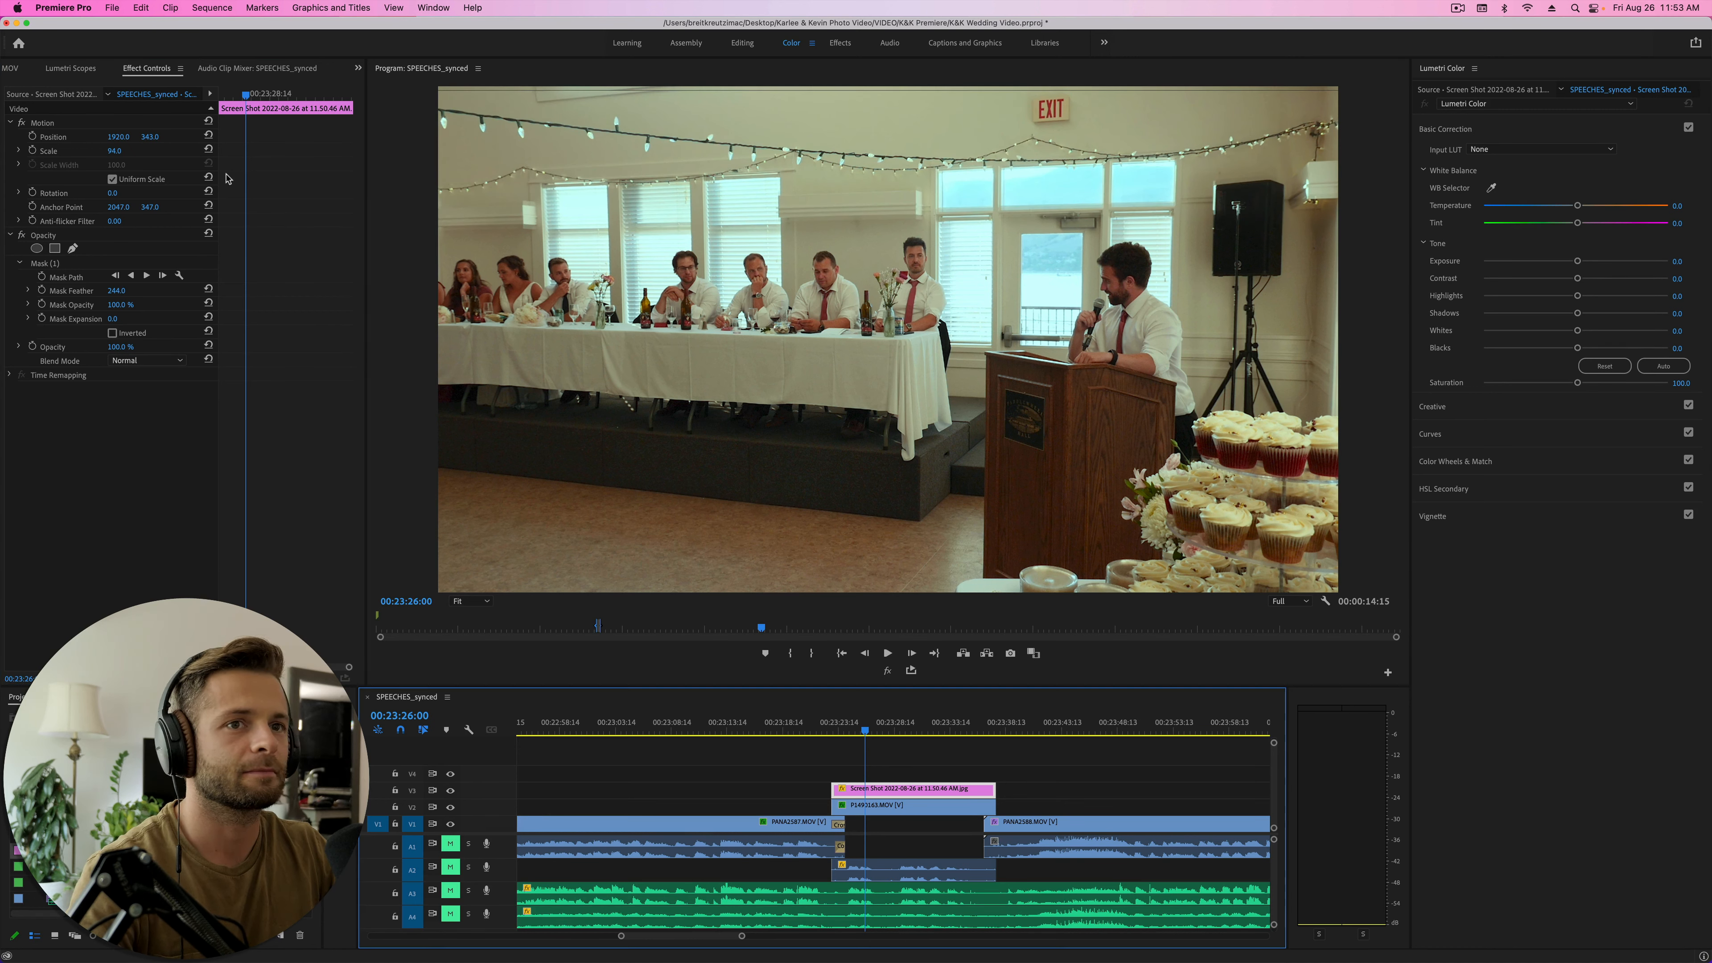
left_click_drag(151, 136, 152, 137)
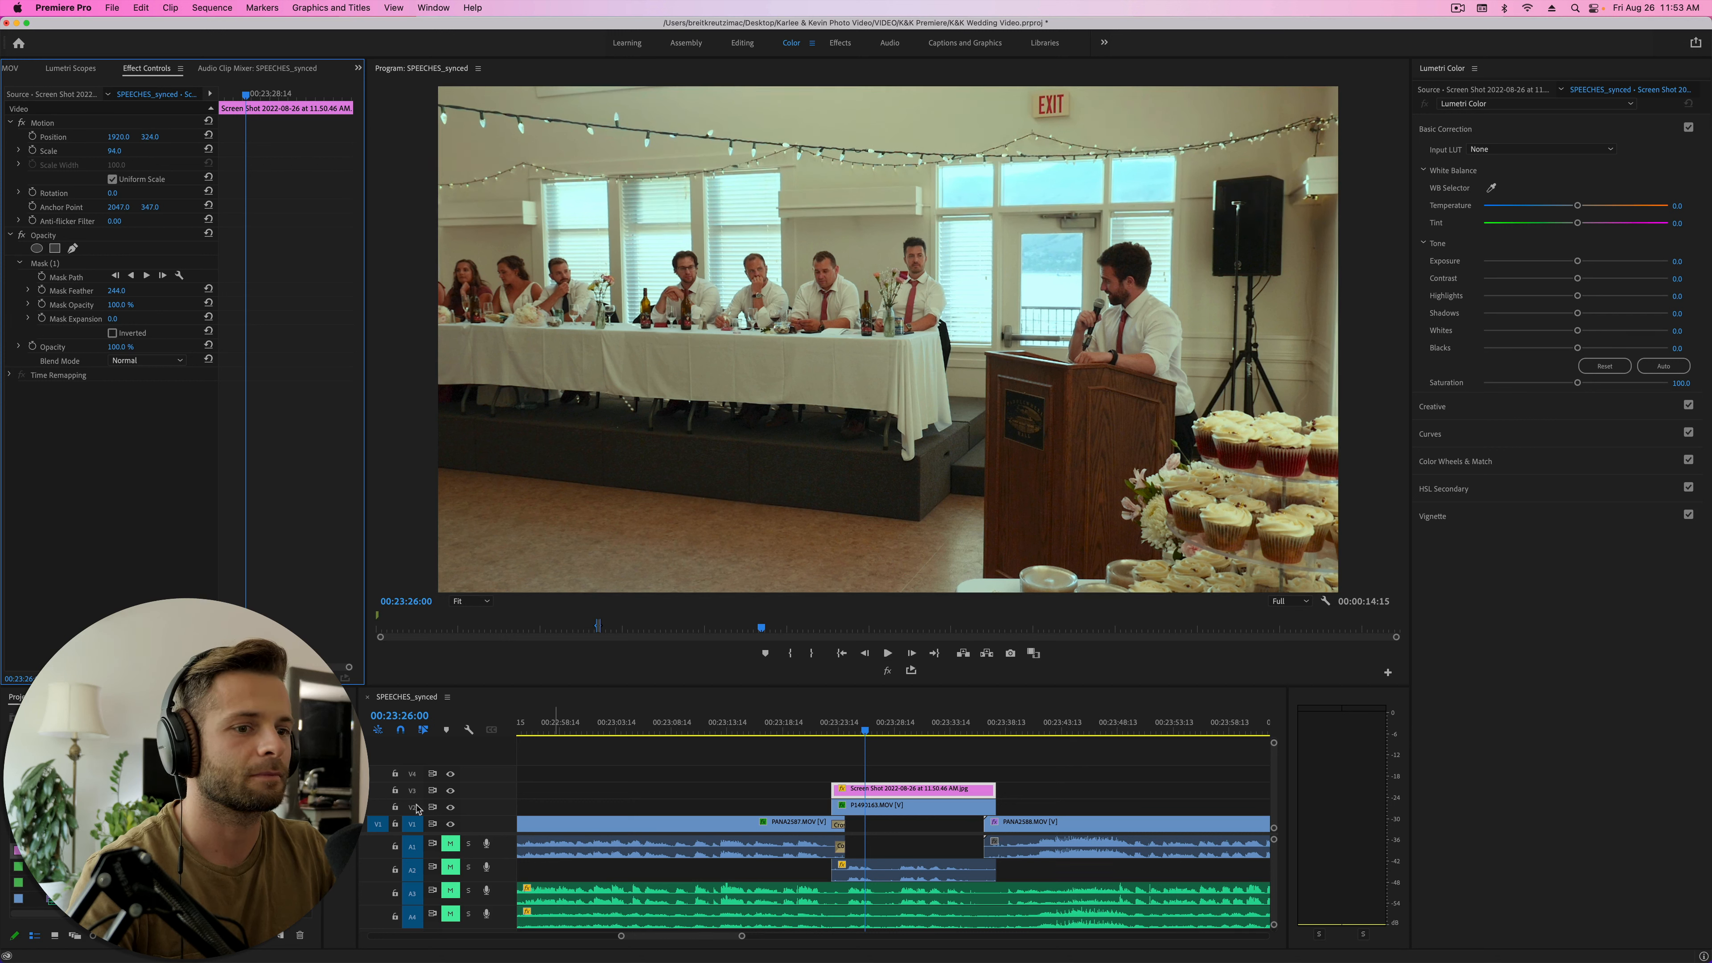
left_click(453, 798)
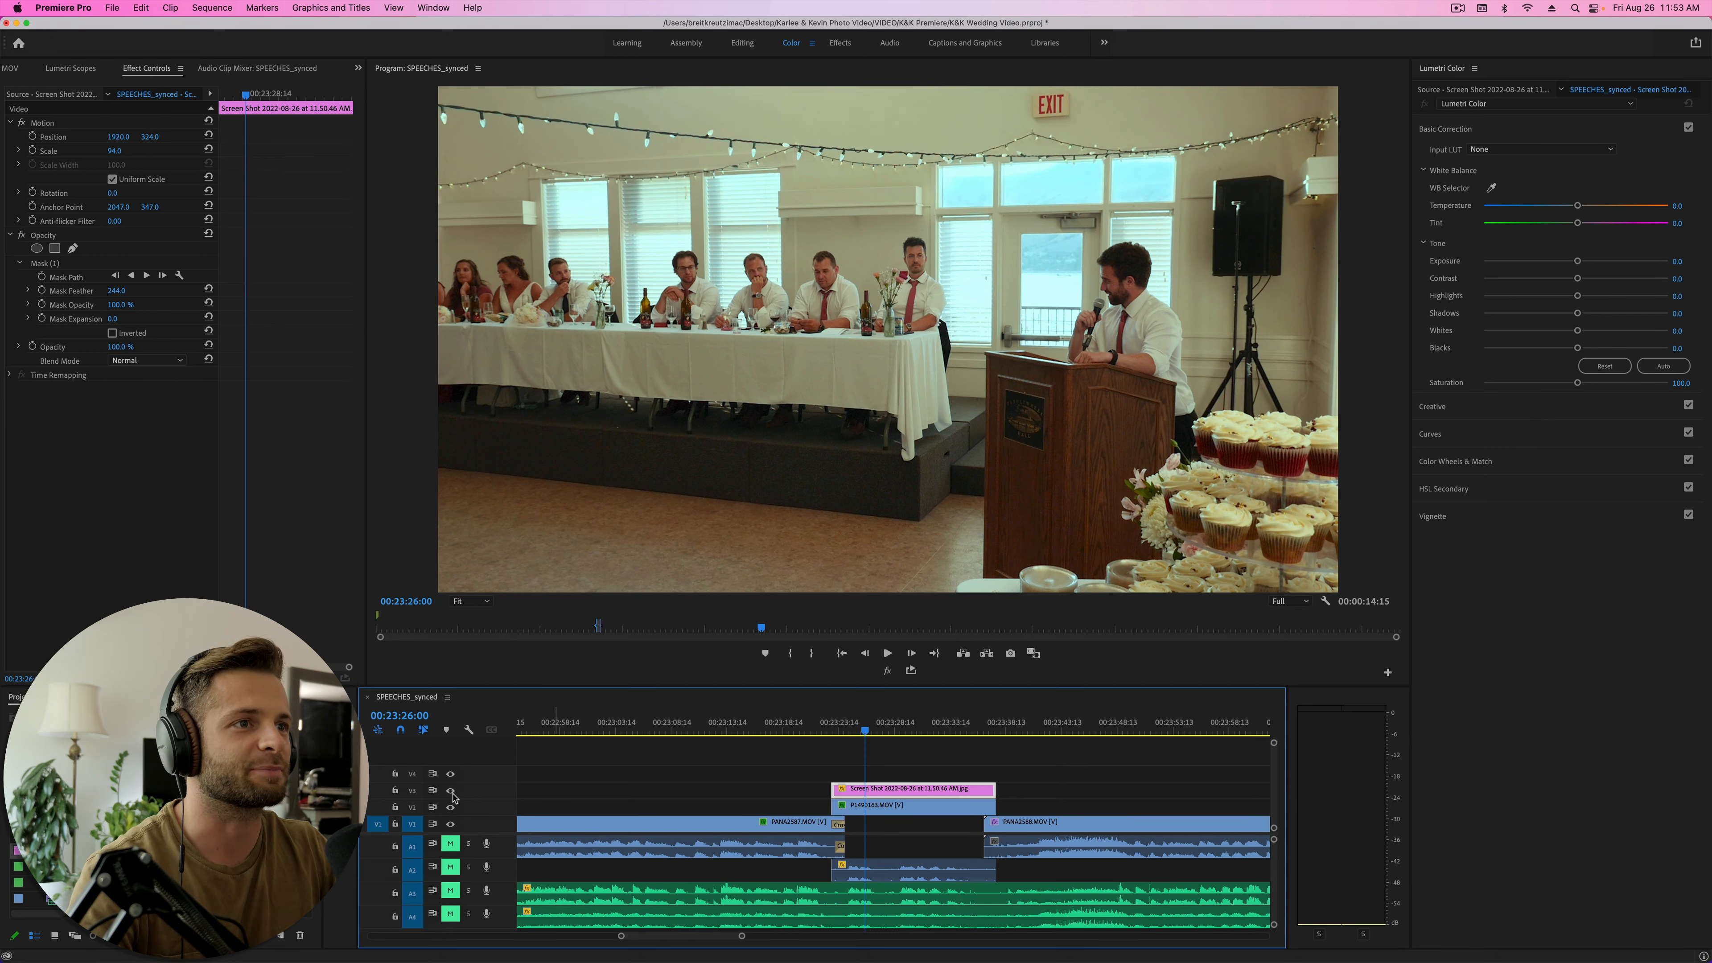
- Hide and restore the V2 track output during playback to view the masked screenshot on its own
key("space")
left_click(451, 808)
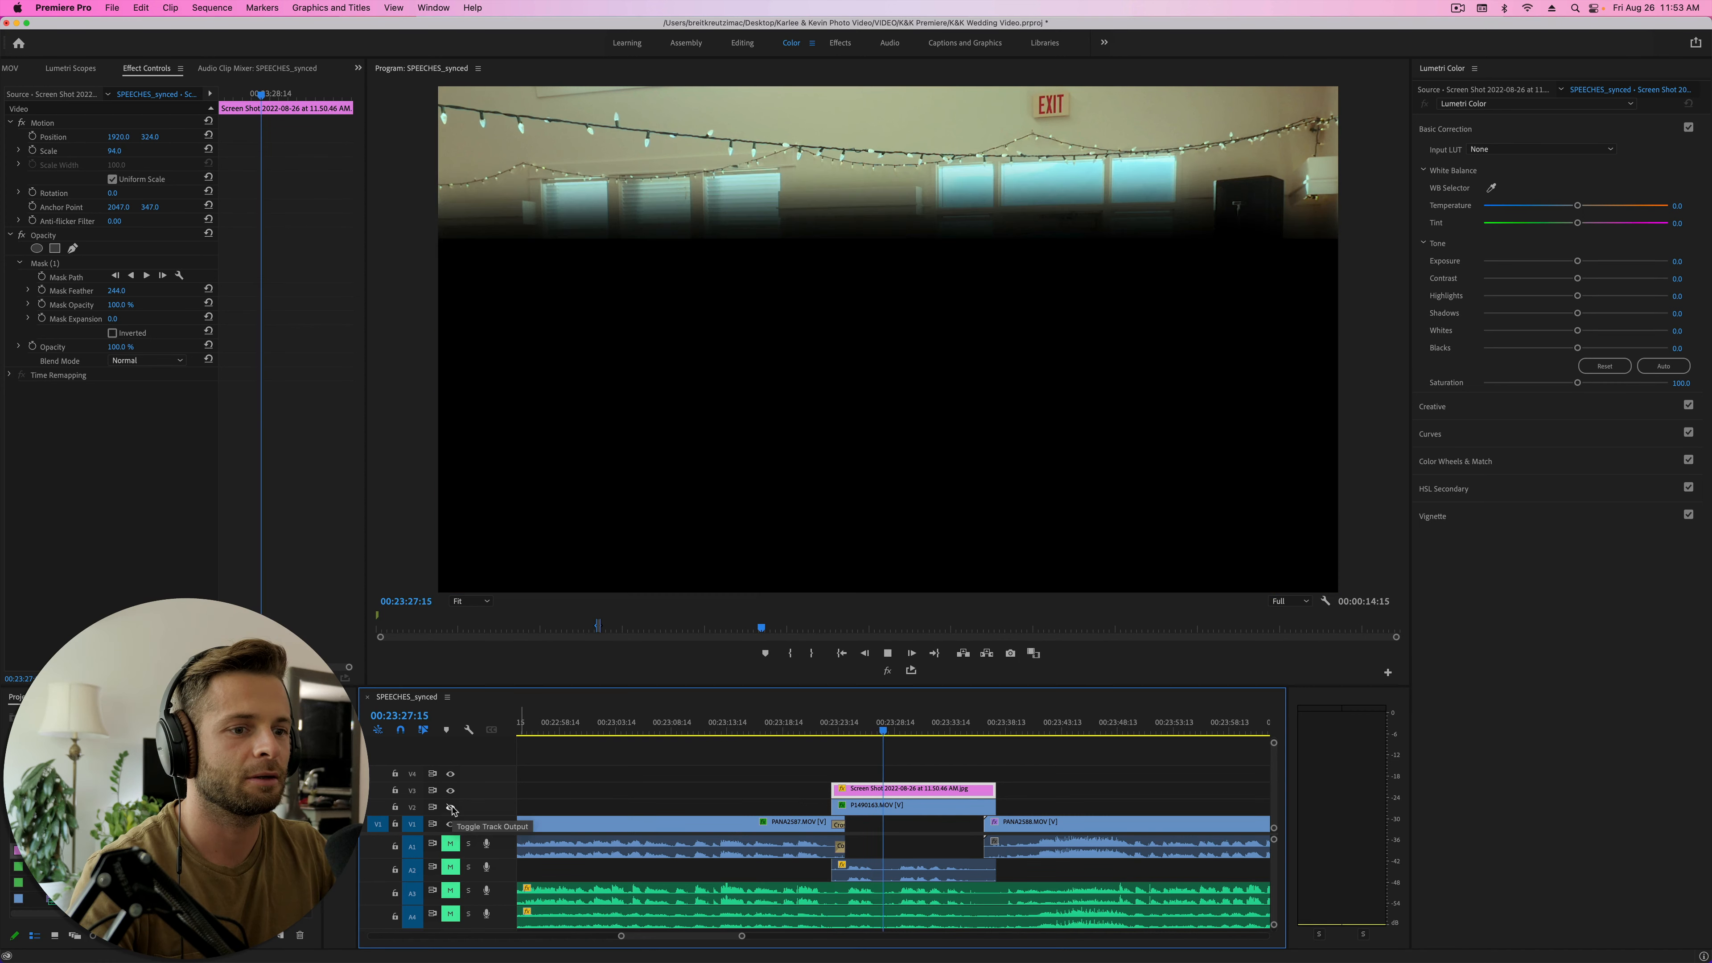
left_click(450, 808)
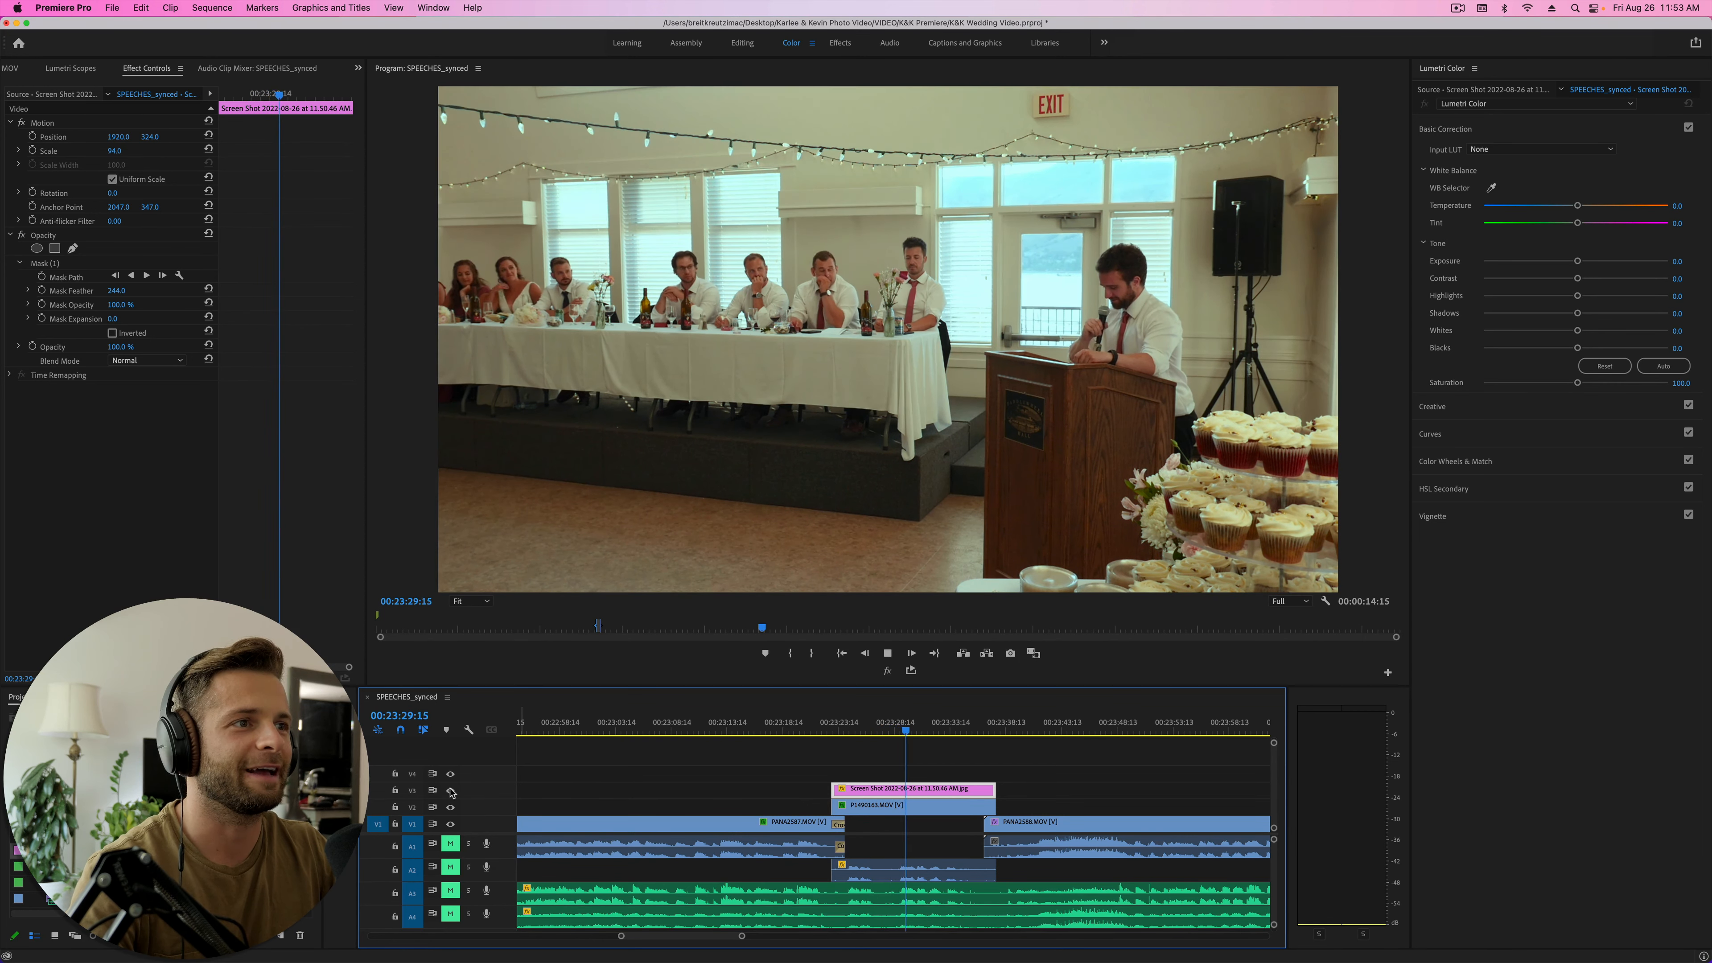
key("space")
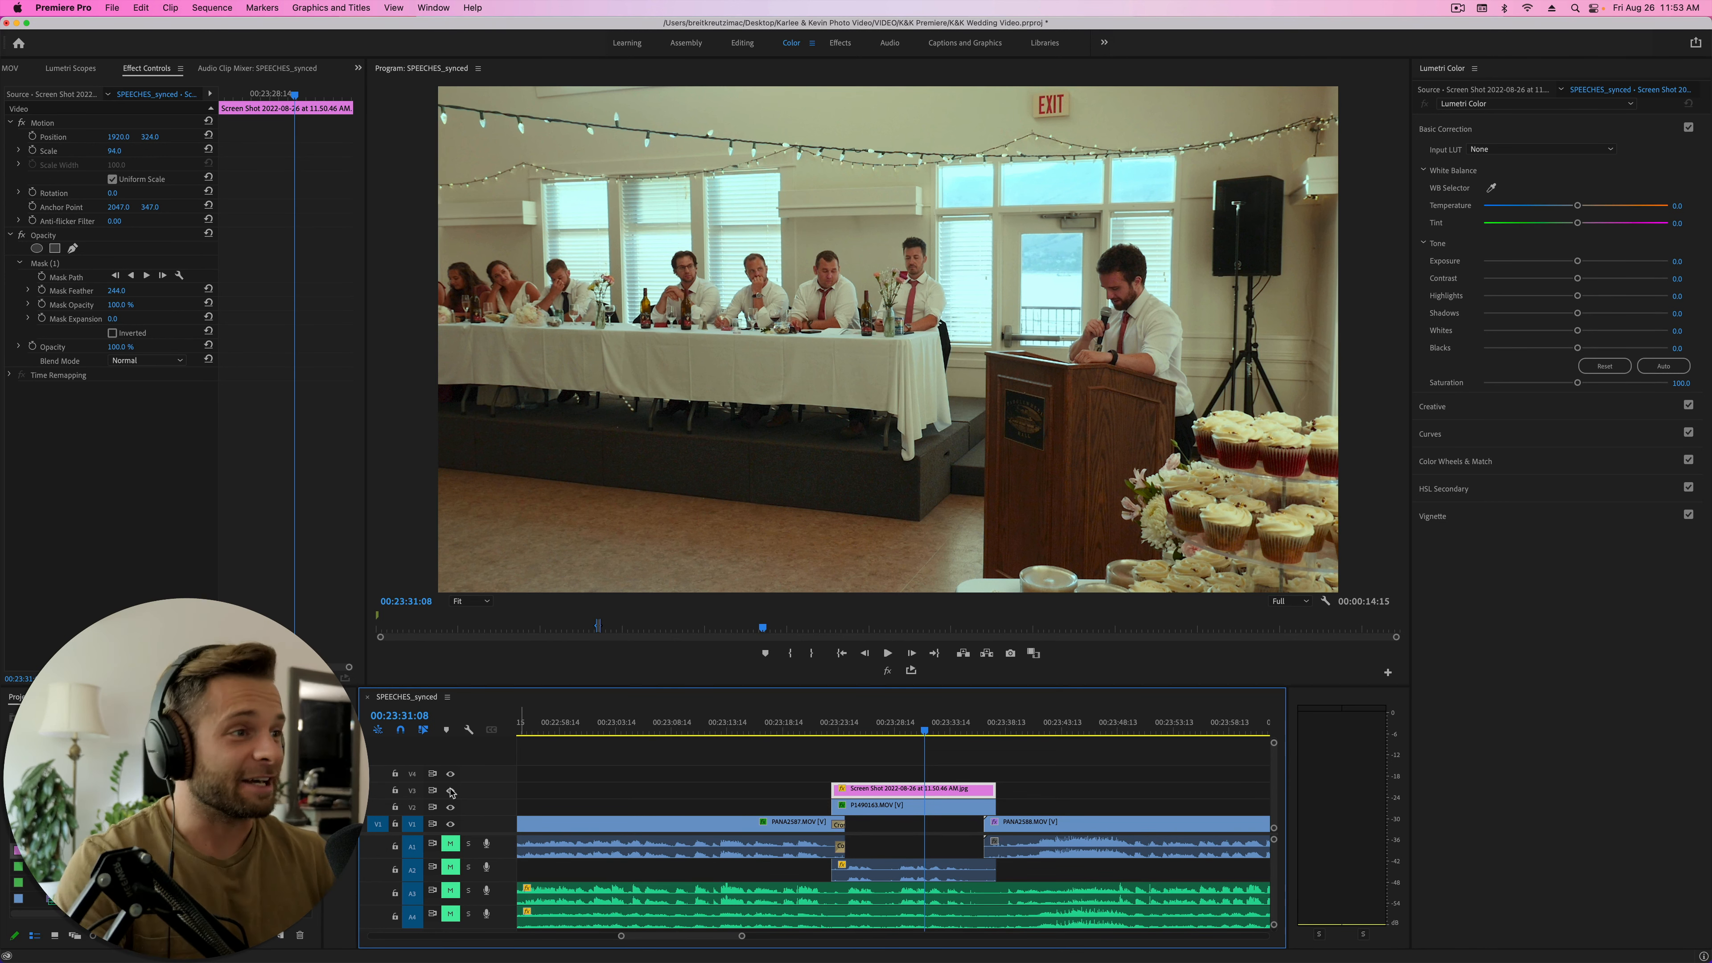
- Play the complete section from the start of the screenshot clip into the following clip
left_click(839, 729)
key("space")
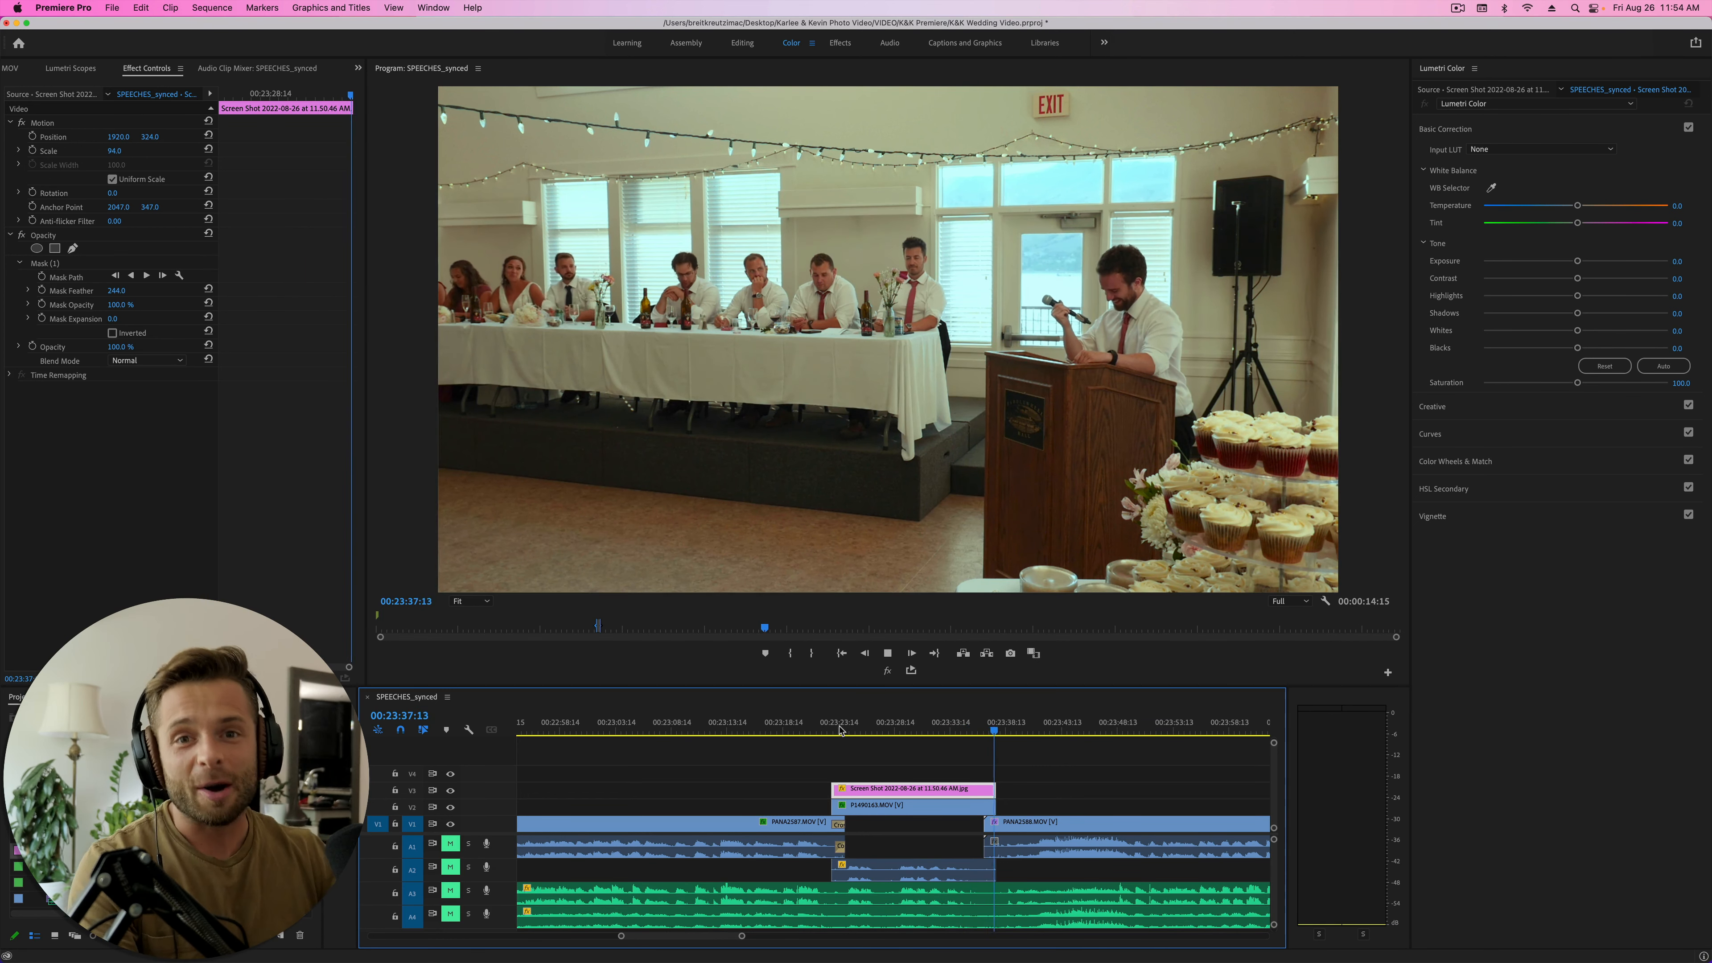
key("space")
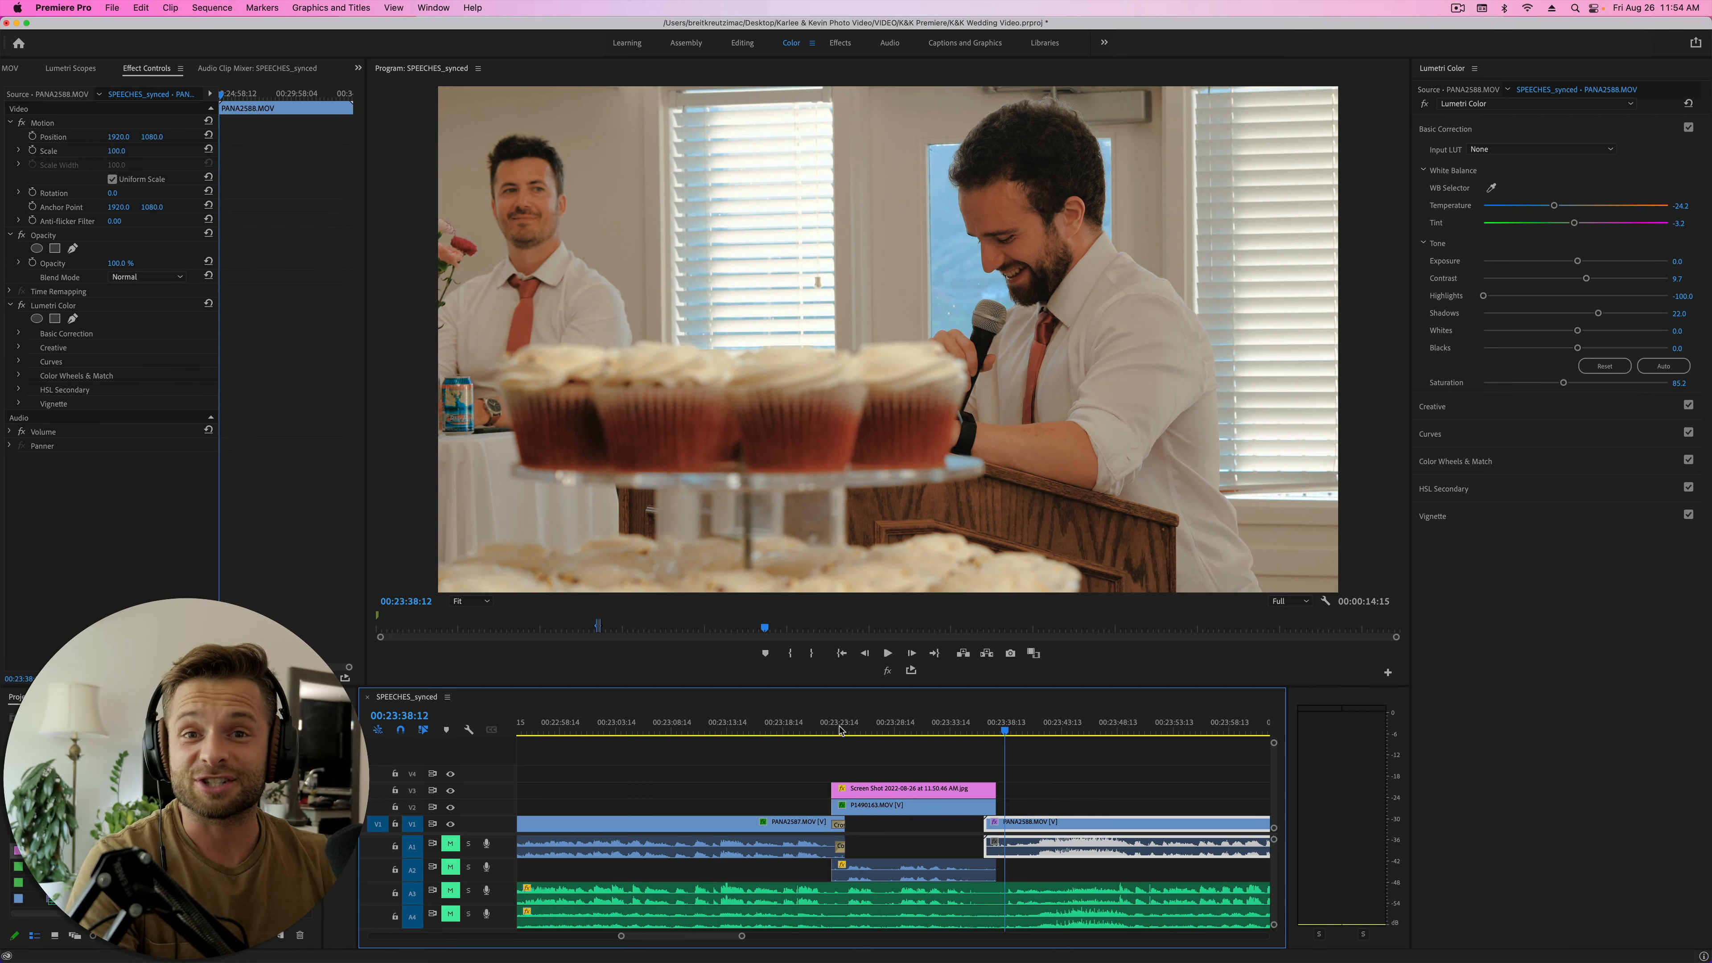